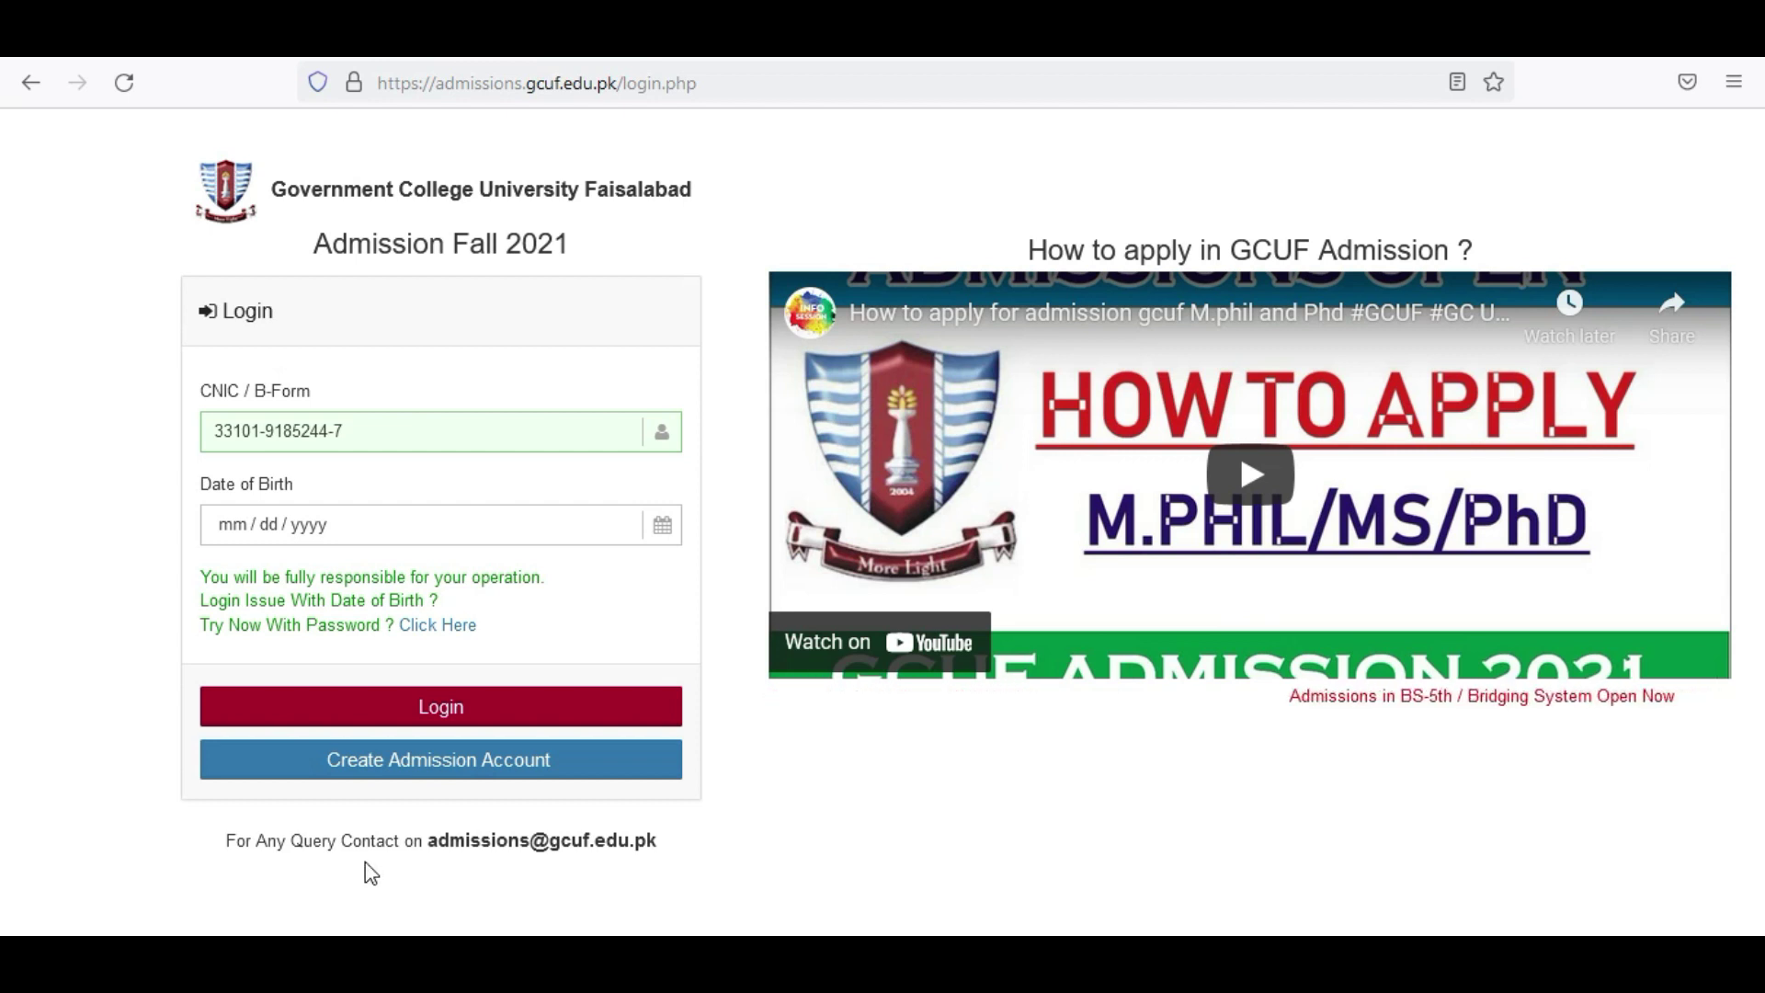
- View the admission account registration form, return to the login page and log in with the applicant's CNIC and date of birth
left_click(440, 765)
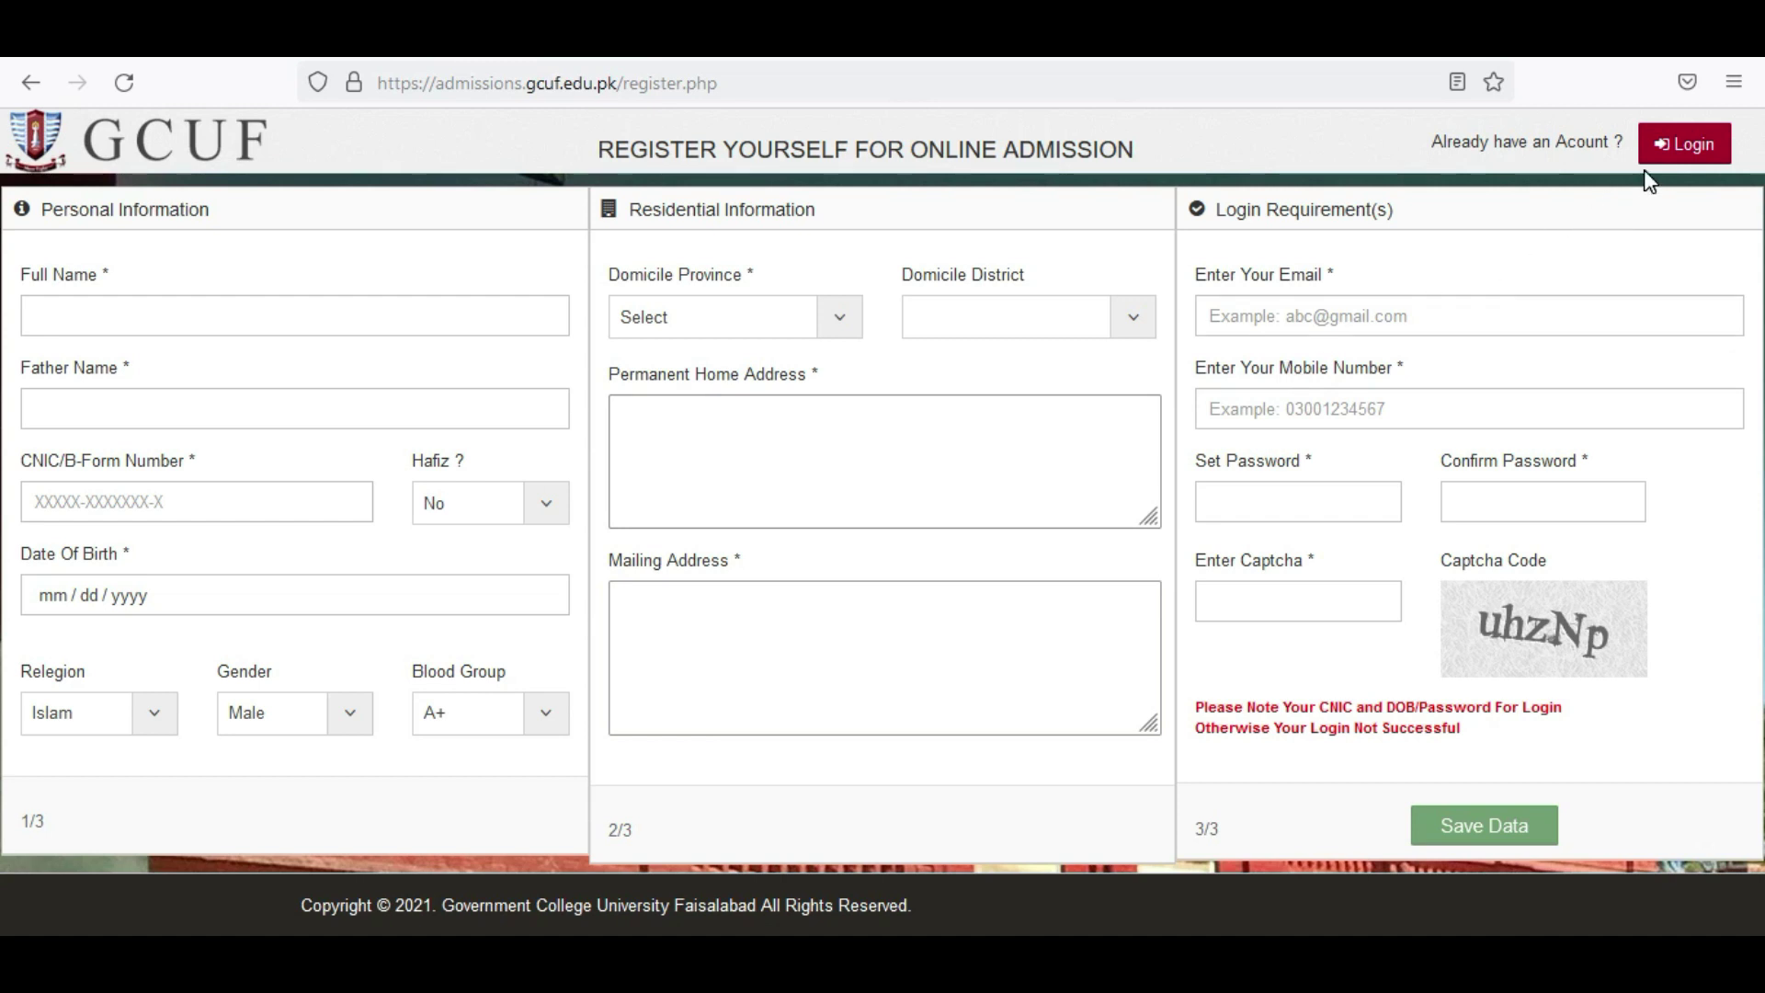
left_click(1675, 147)
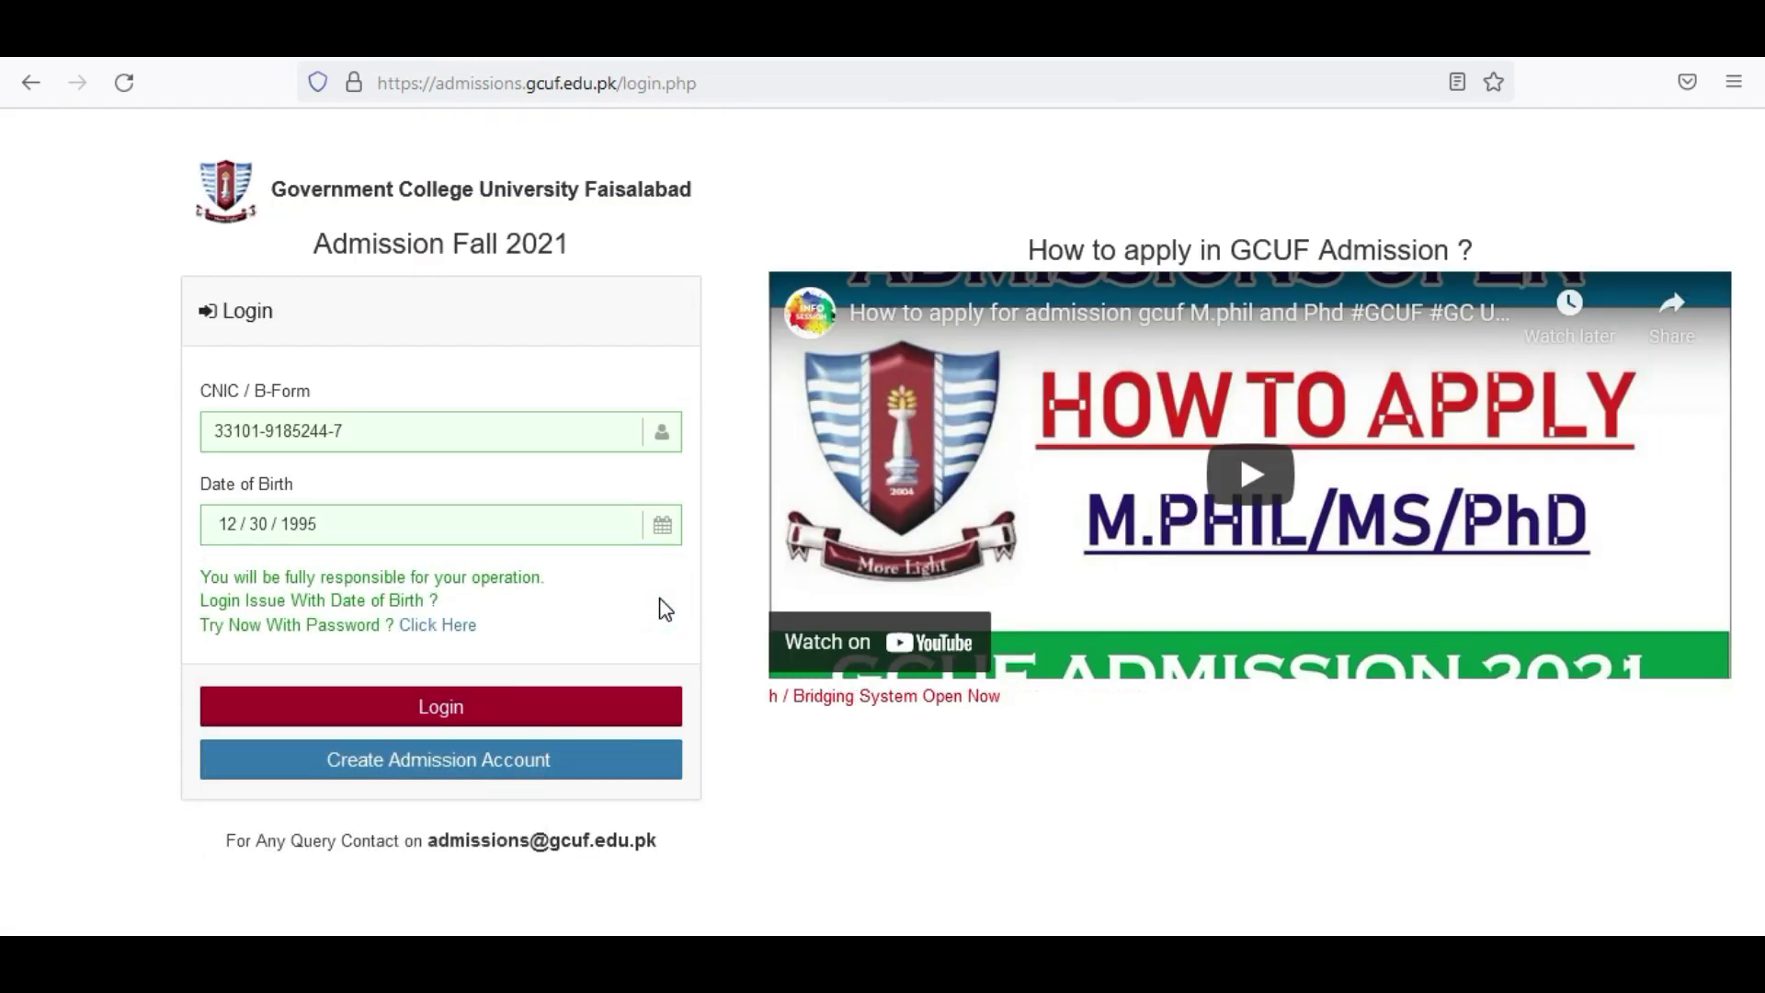
left_click(474, 717)
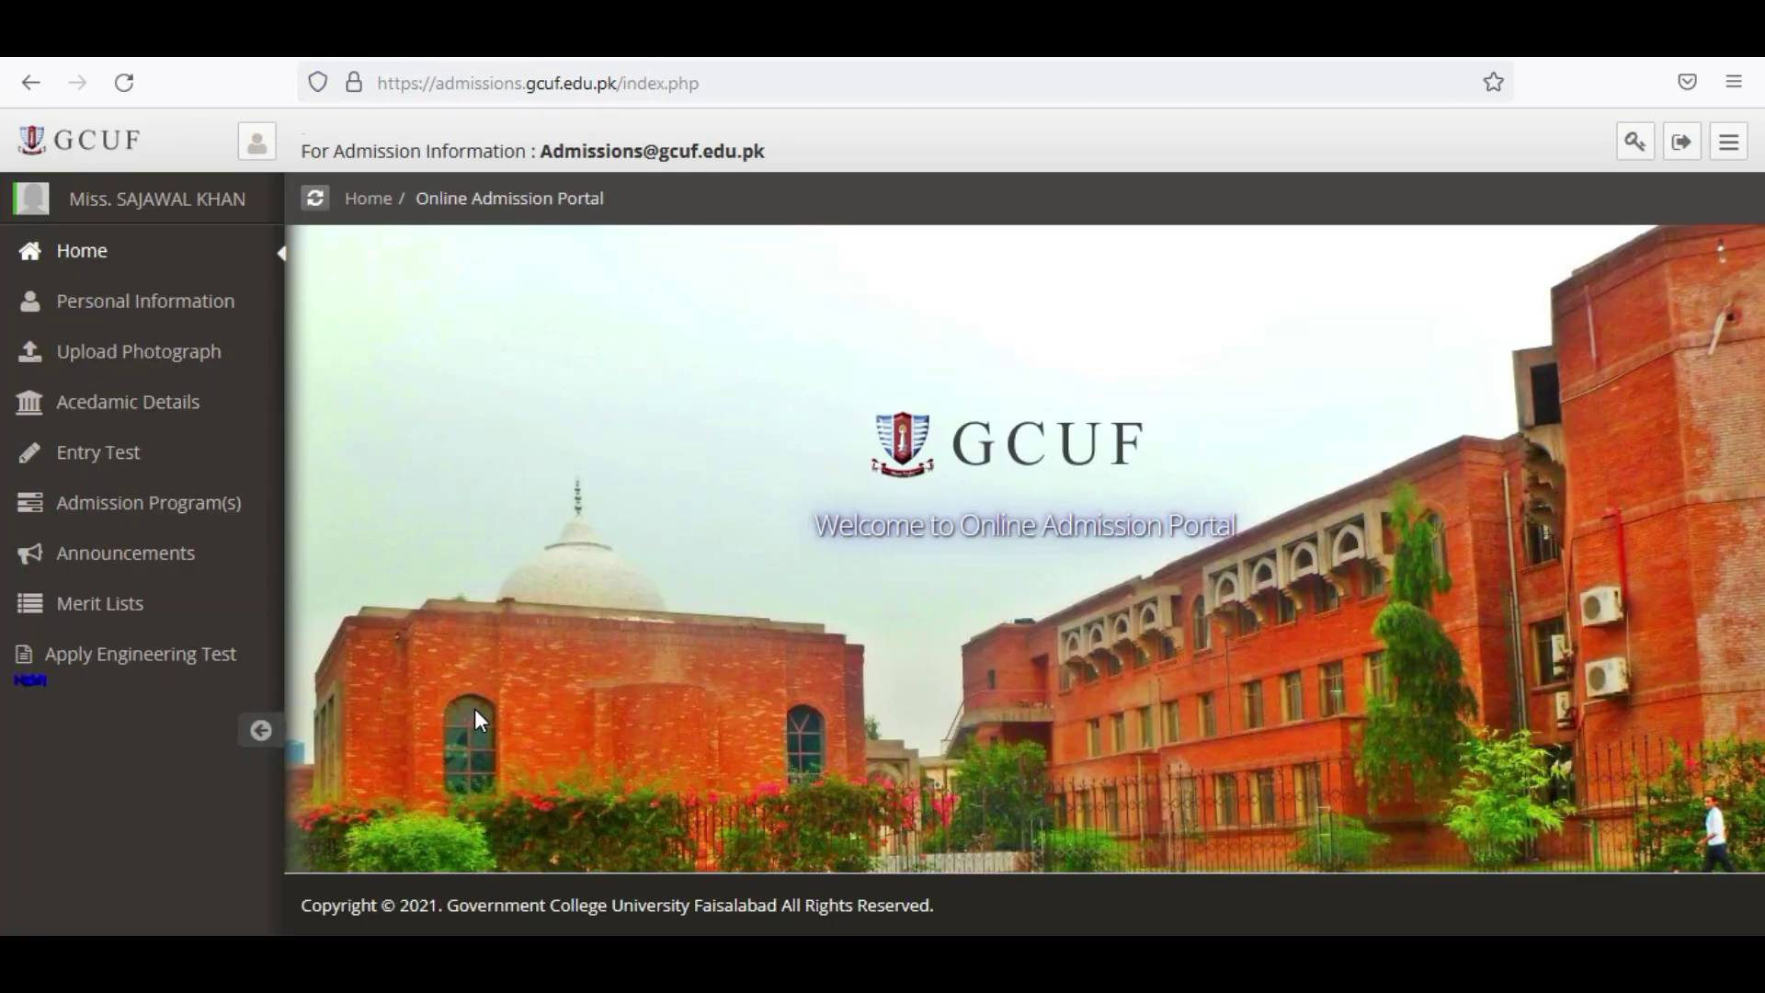
- Look through the applicant's personal information page and the photograph upload page with its instructions
left_click(217, 323)
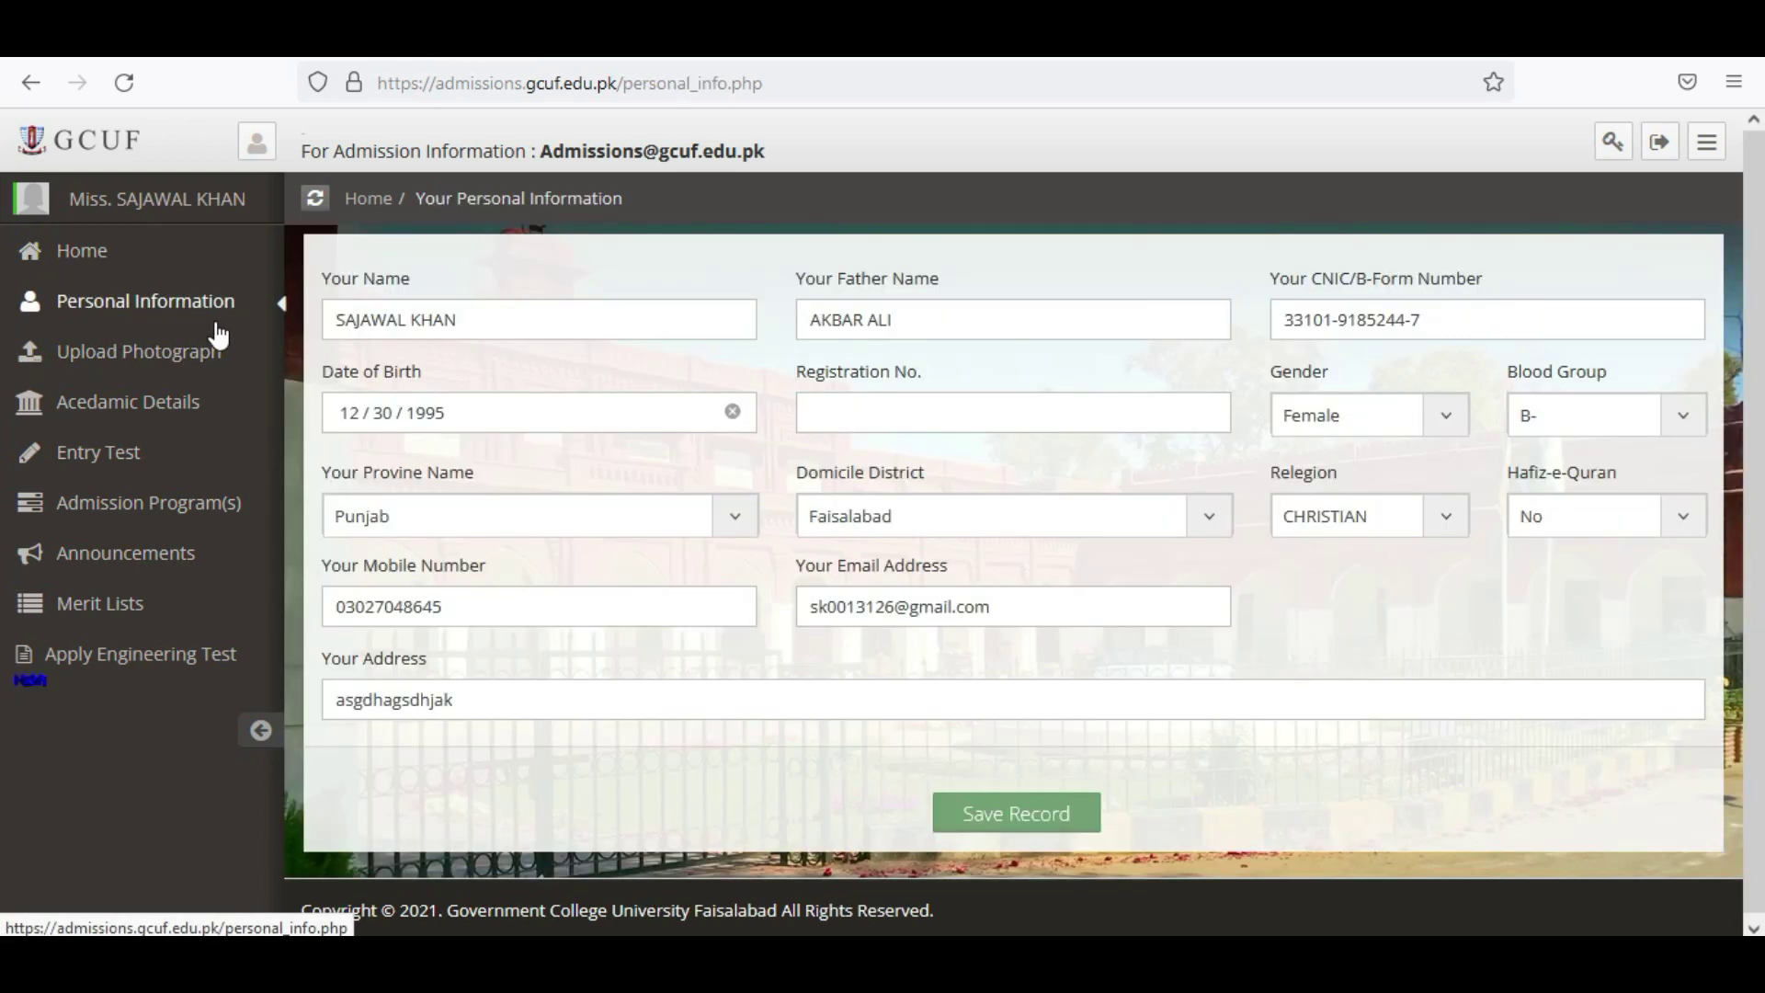
left_click(174, 354)
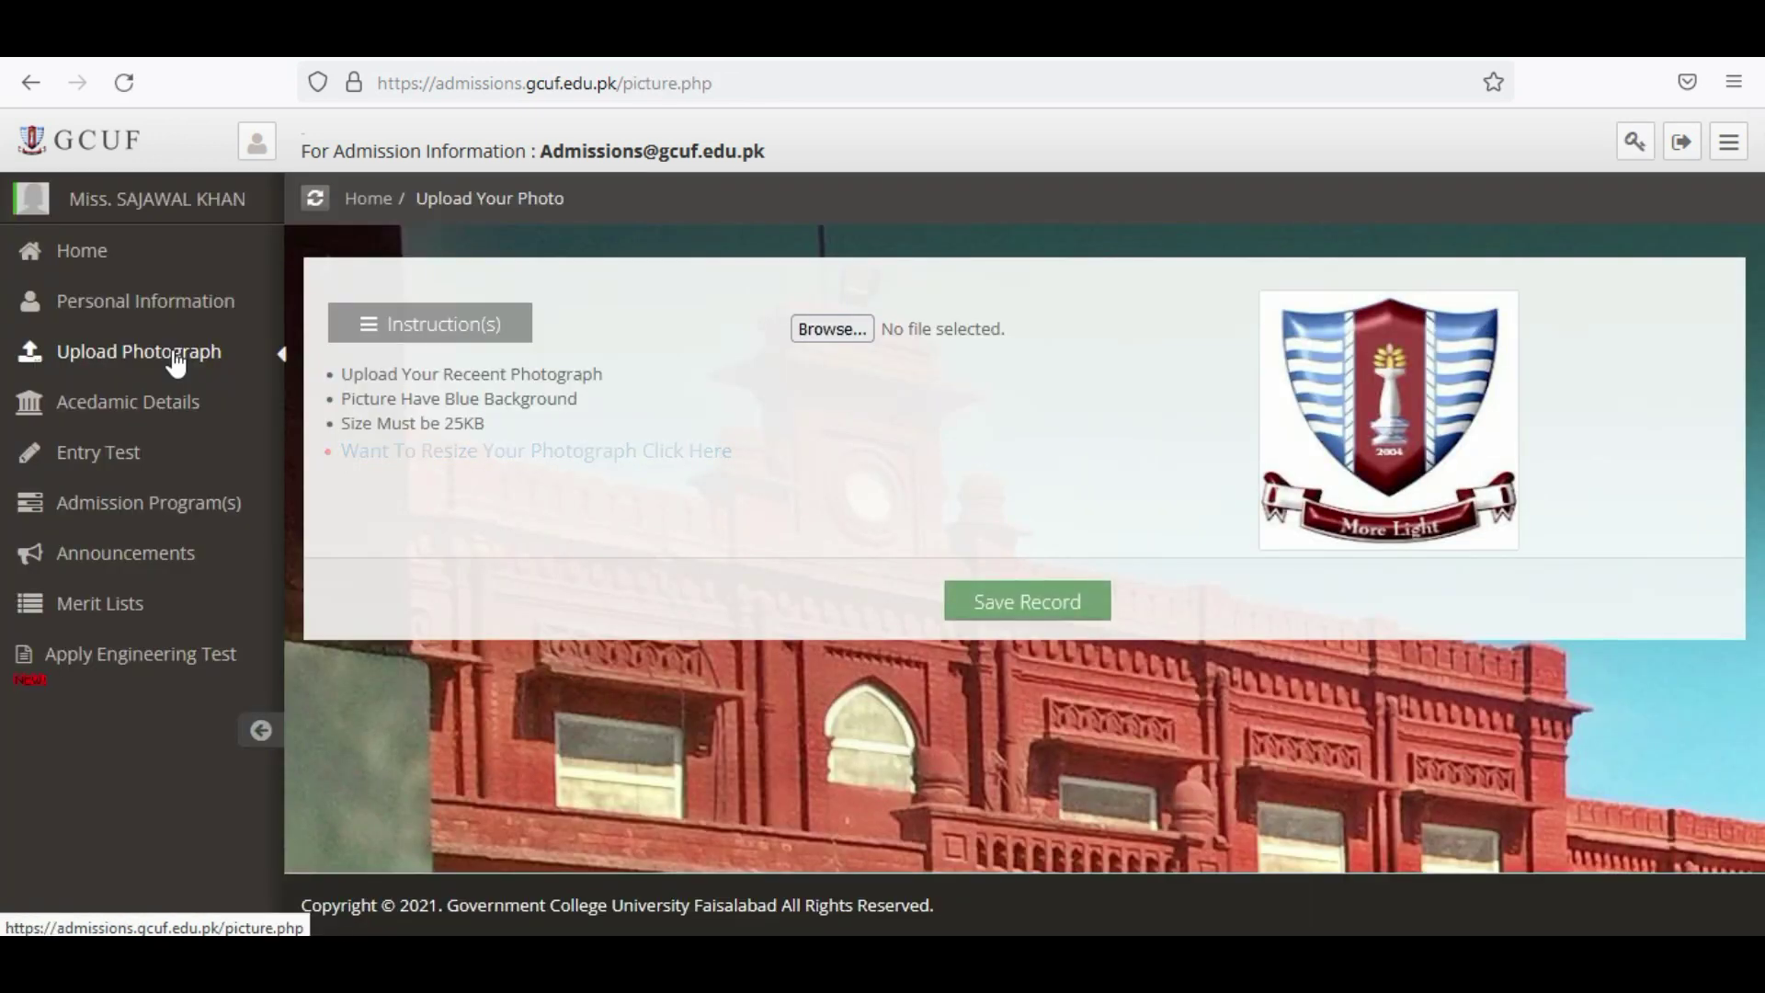
- Start a new academic record with degree type Bachelor(14 Year)Degree and degree title B.A / ADA (2 Year)
left_click(126, 416)
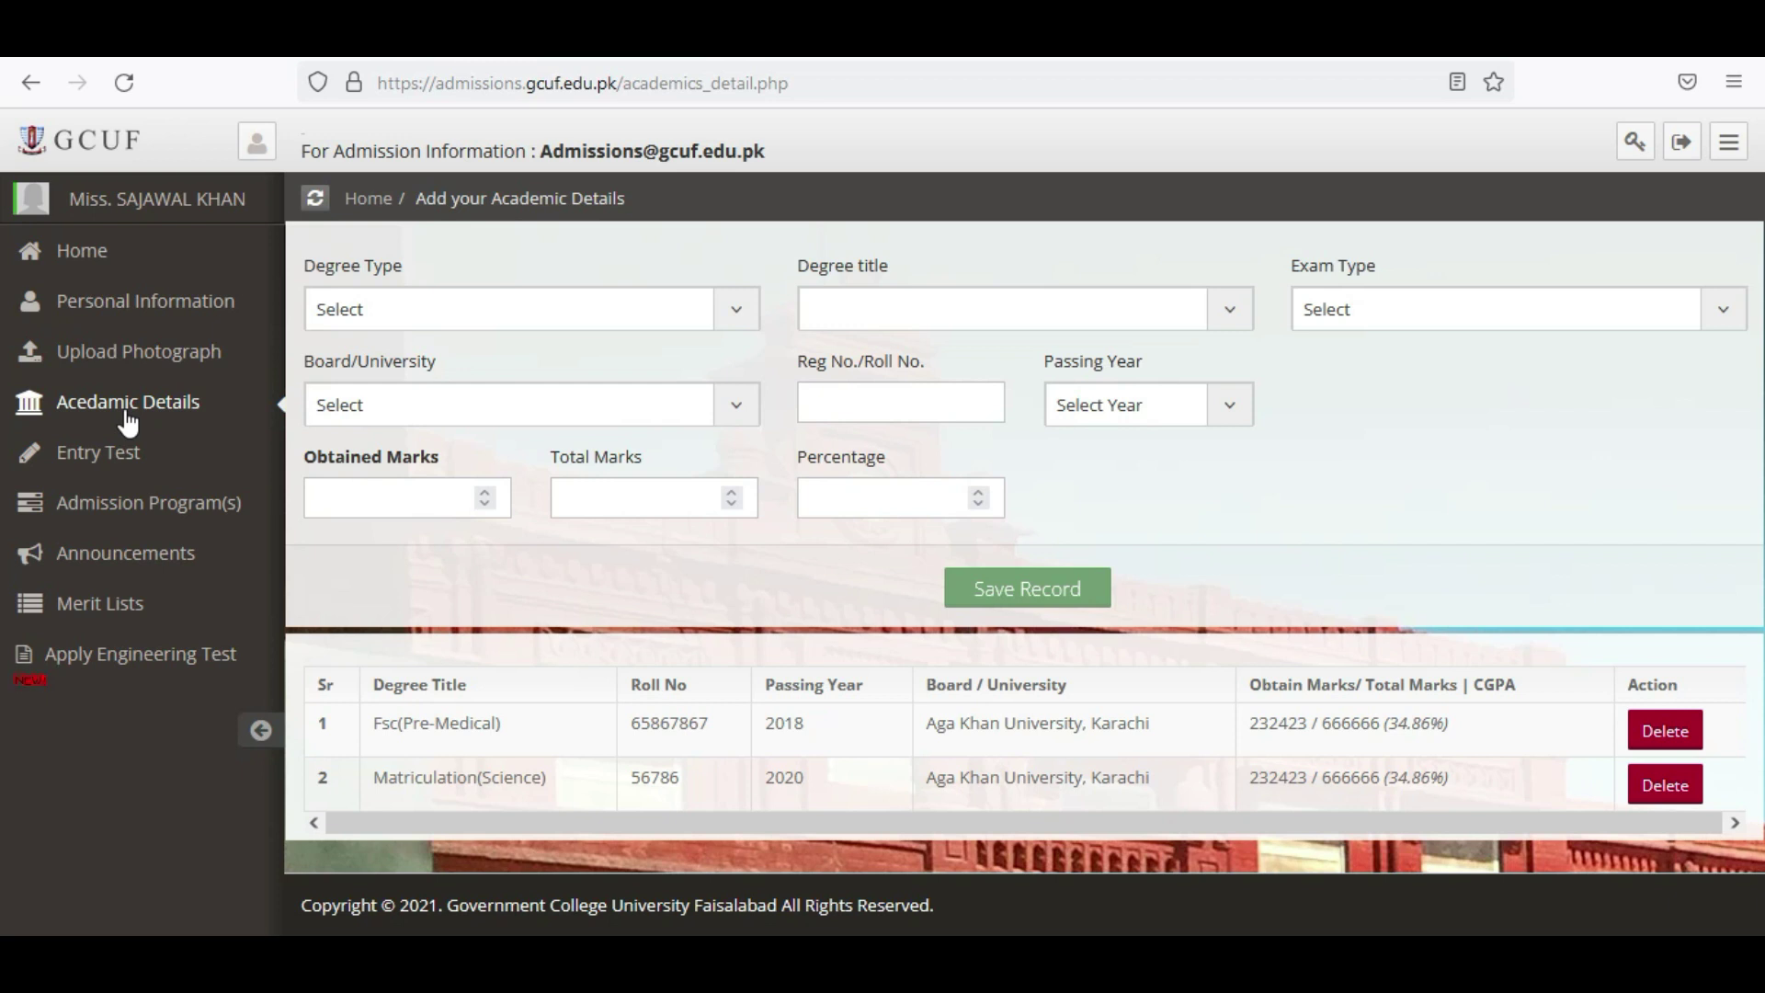
left_click(542, 309)
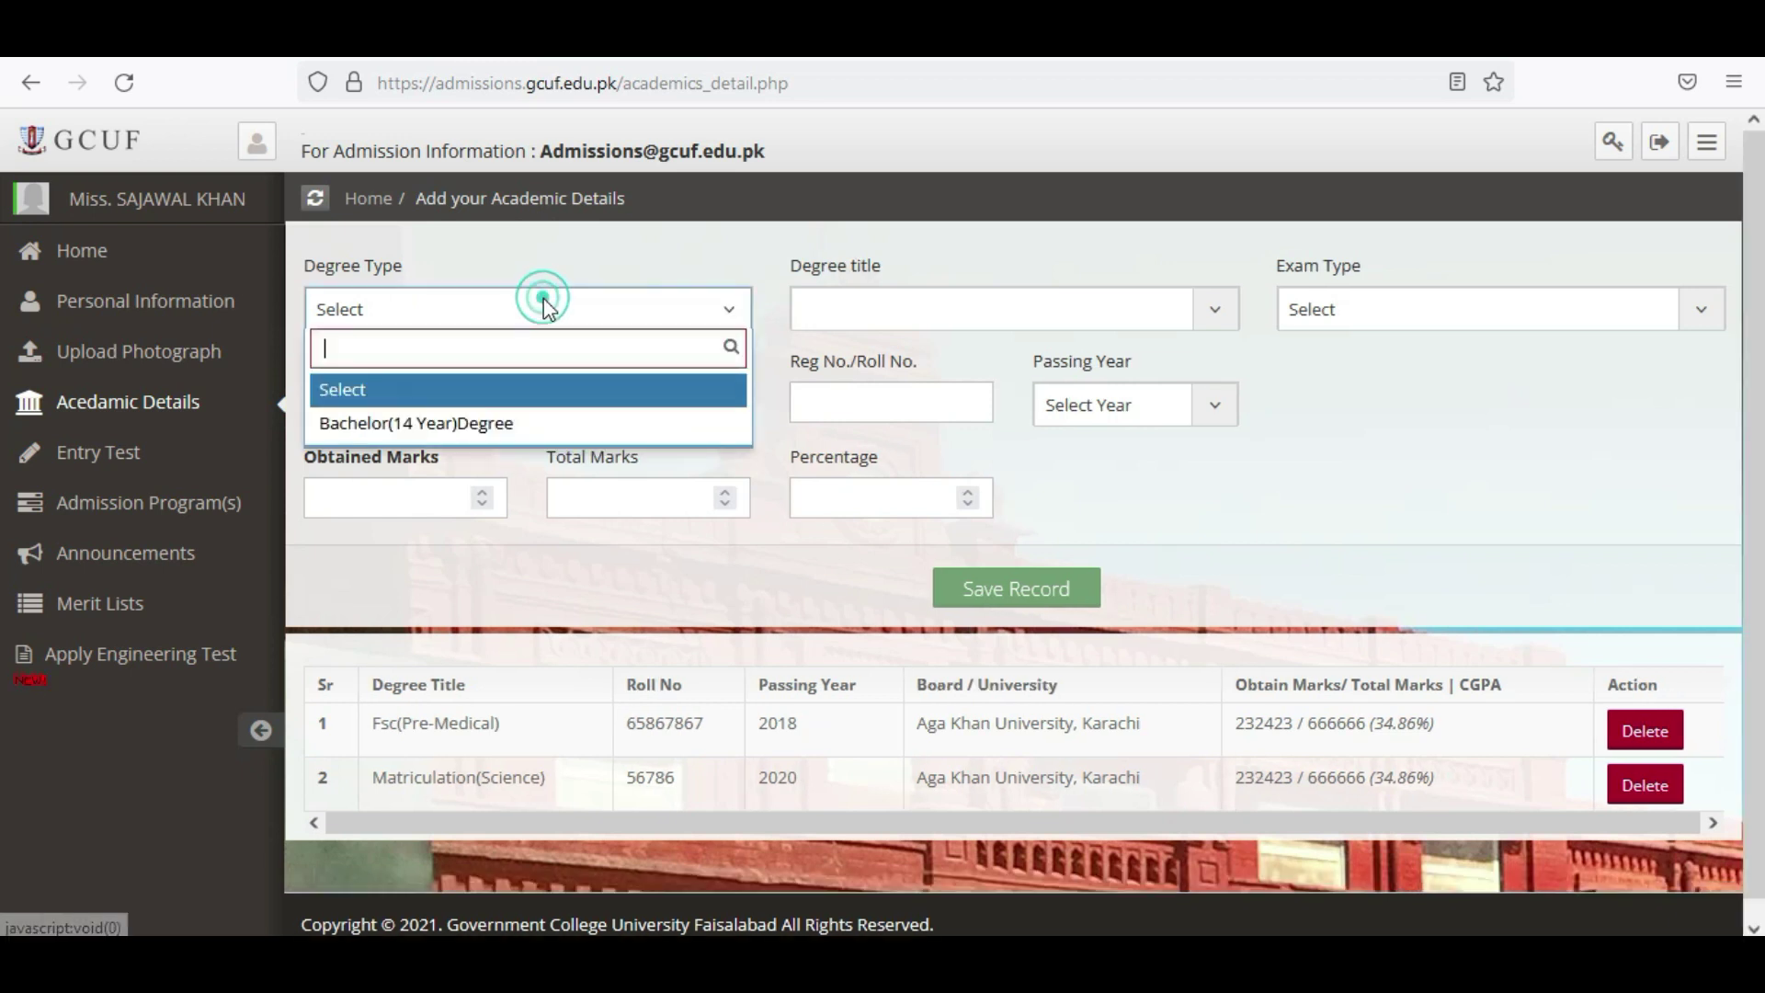
left_click(453, 425)
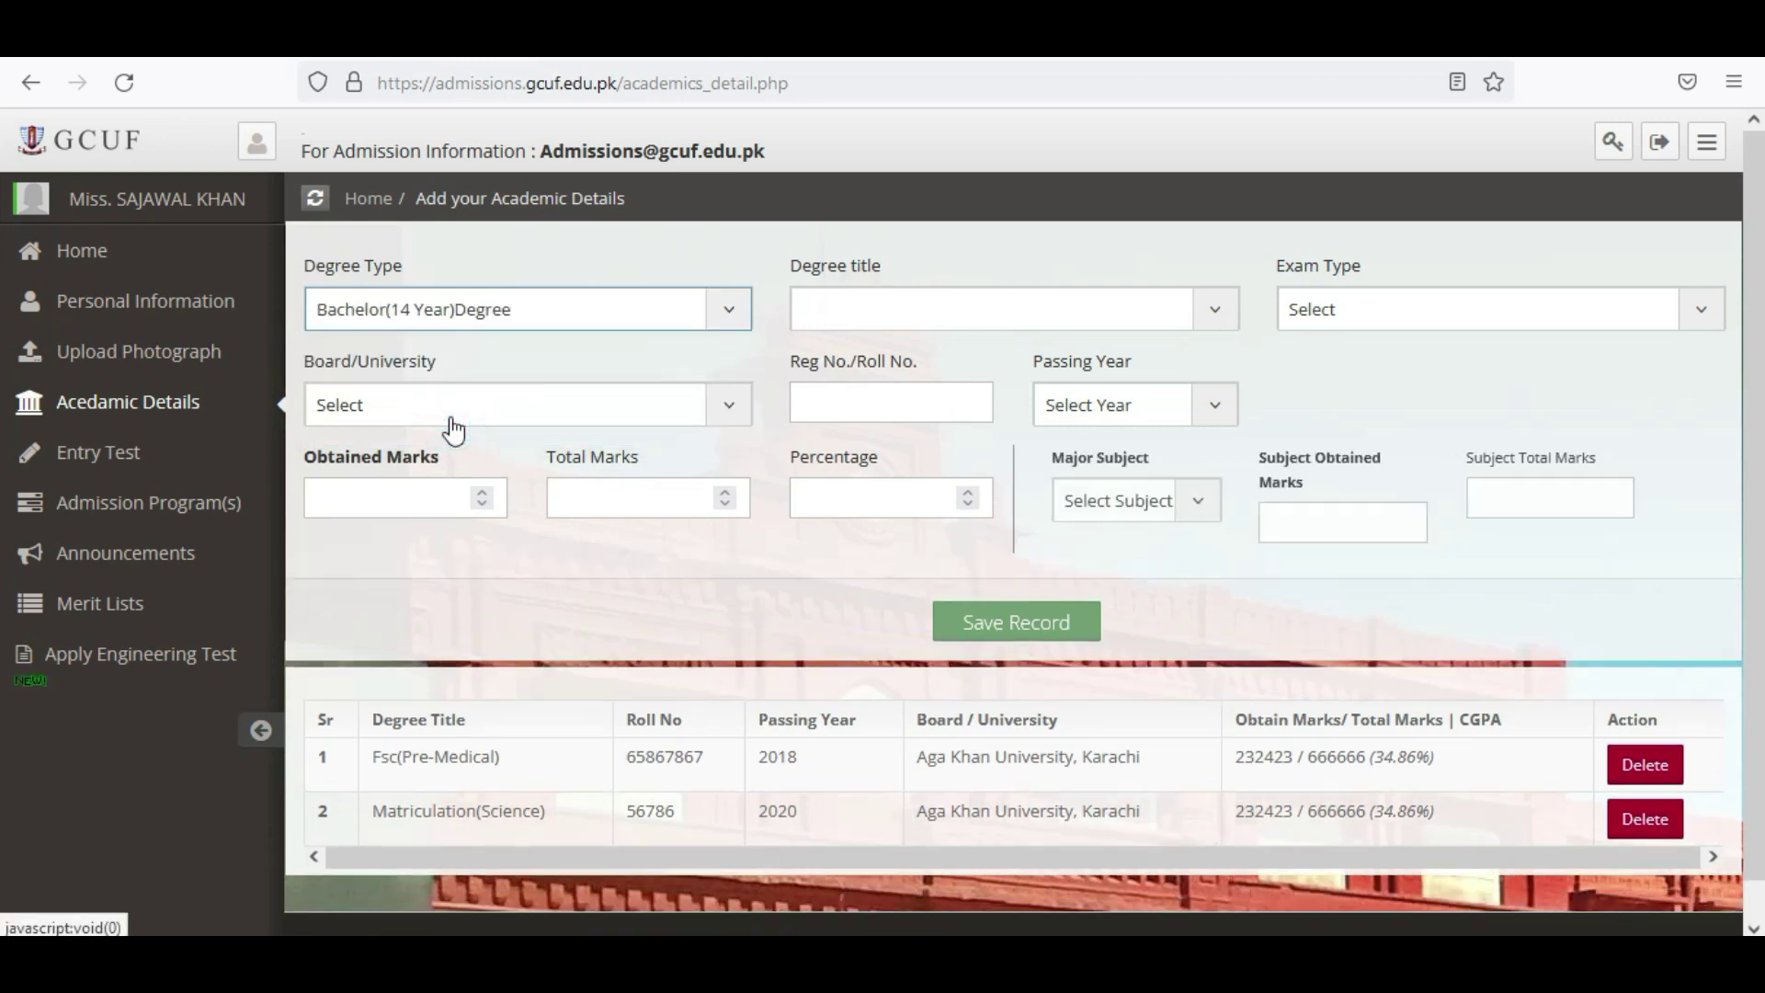
left_click(916, 311)
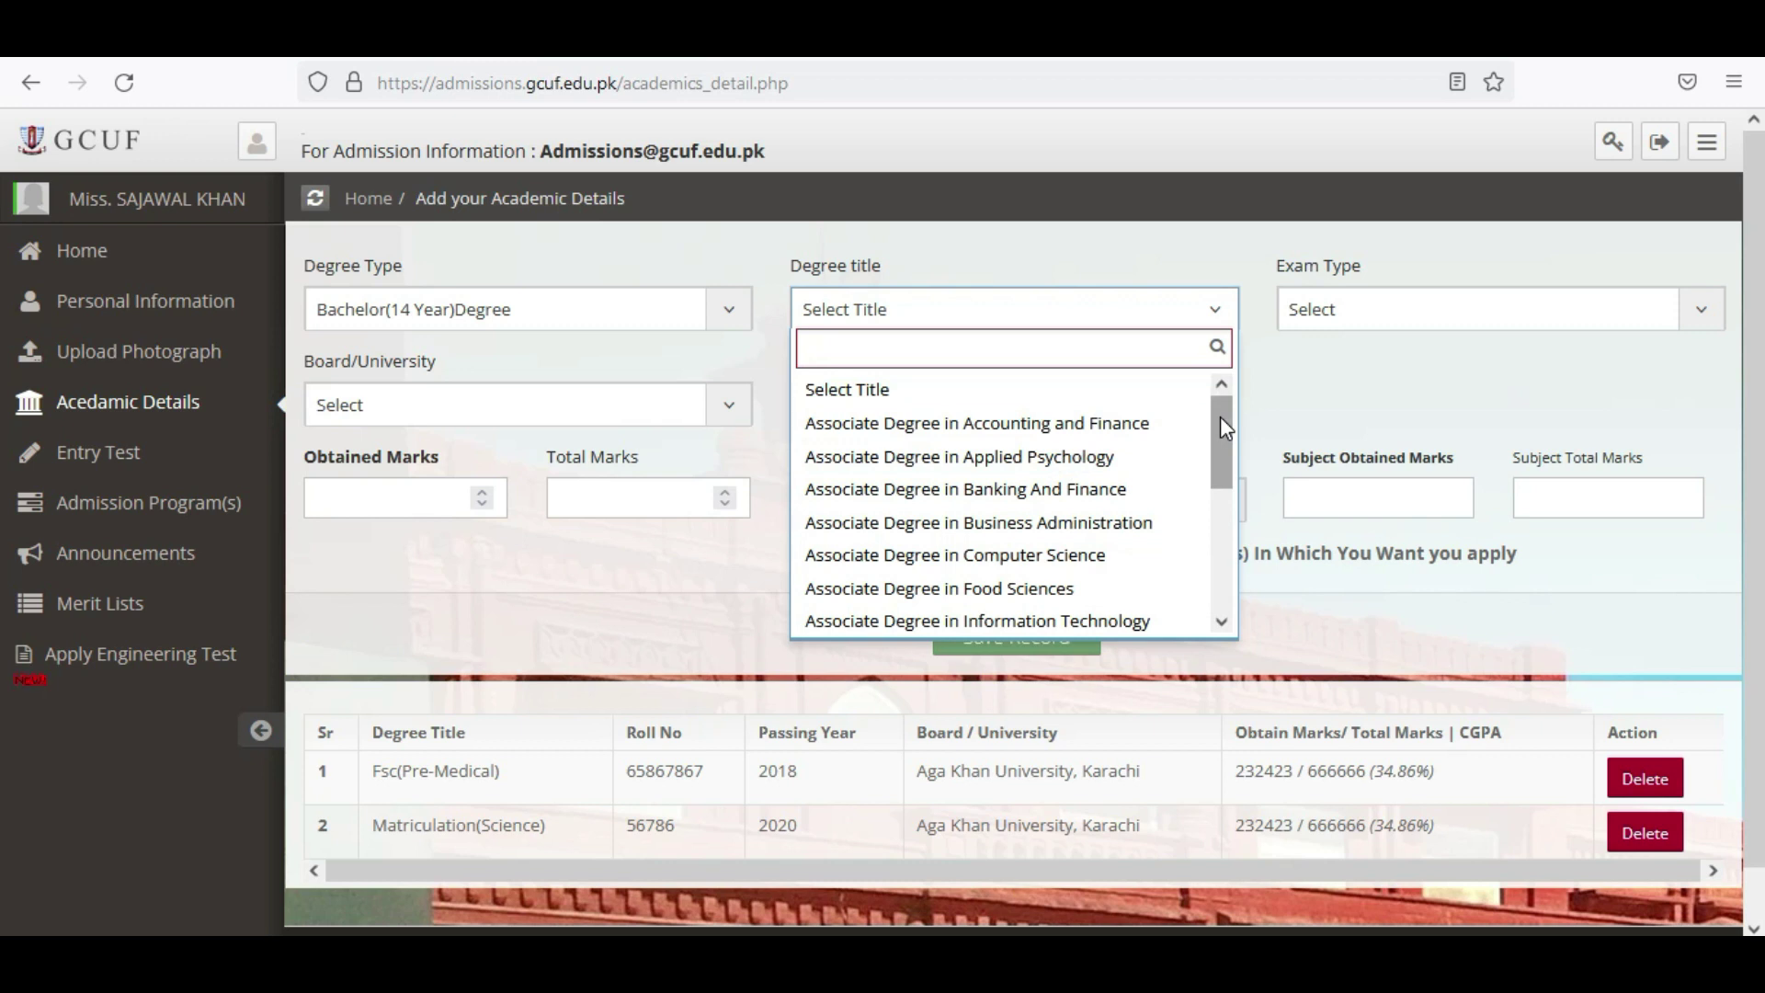
left_click_drag(1218, 417, 1217, 528)
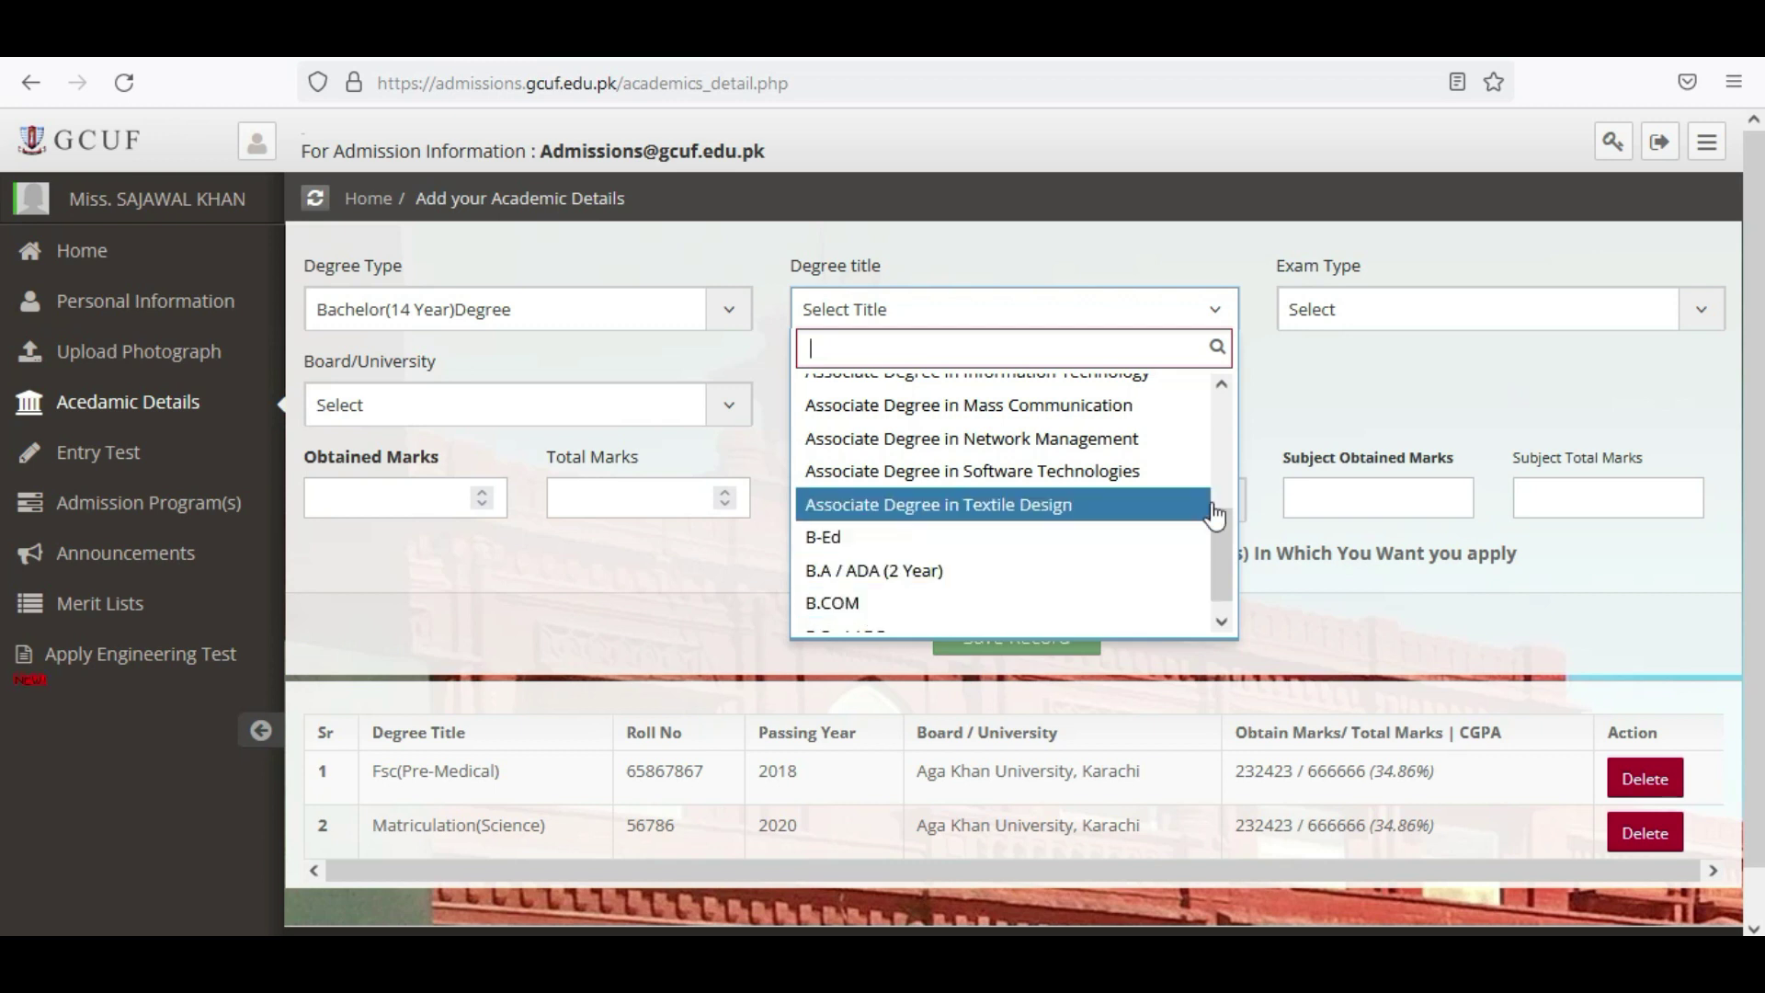
left_click_drag(1228, 531, 1226, 560)
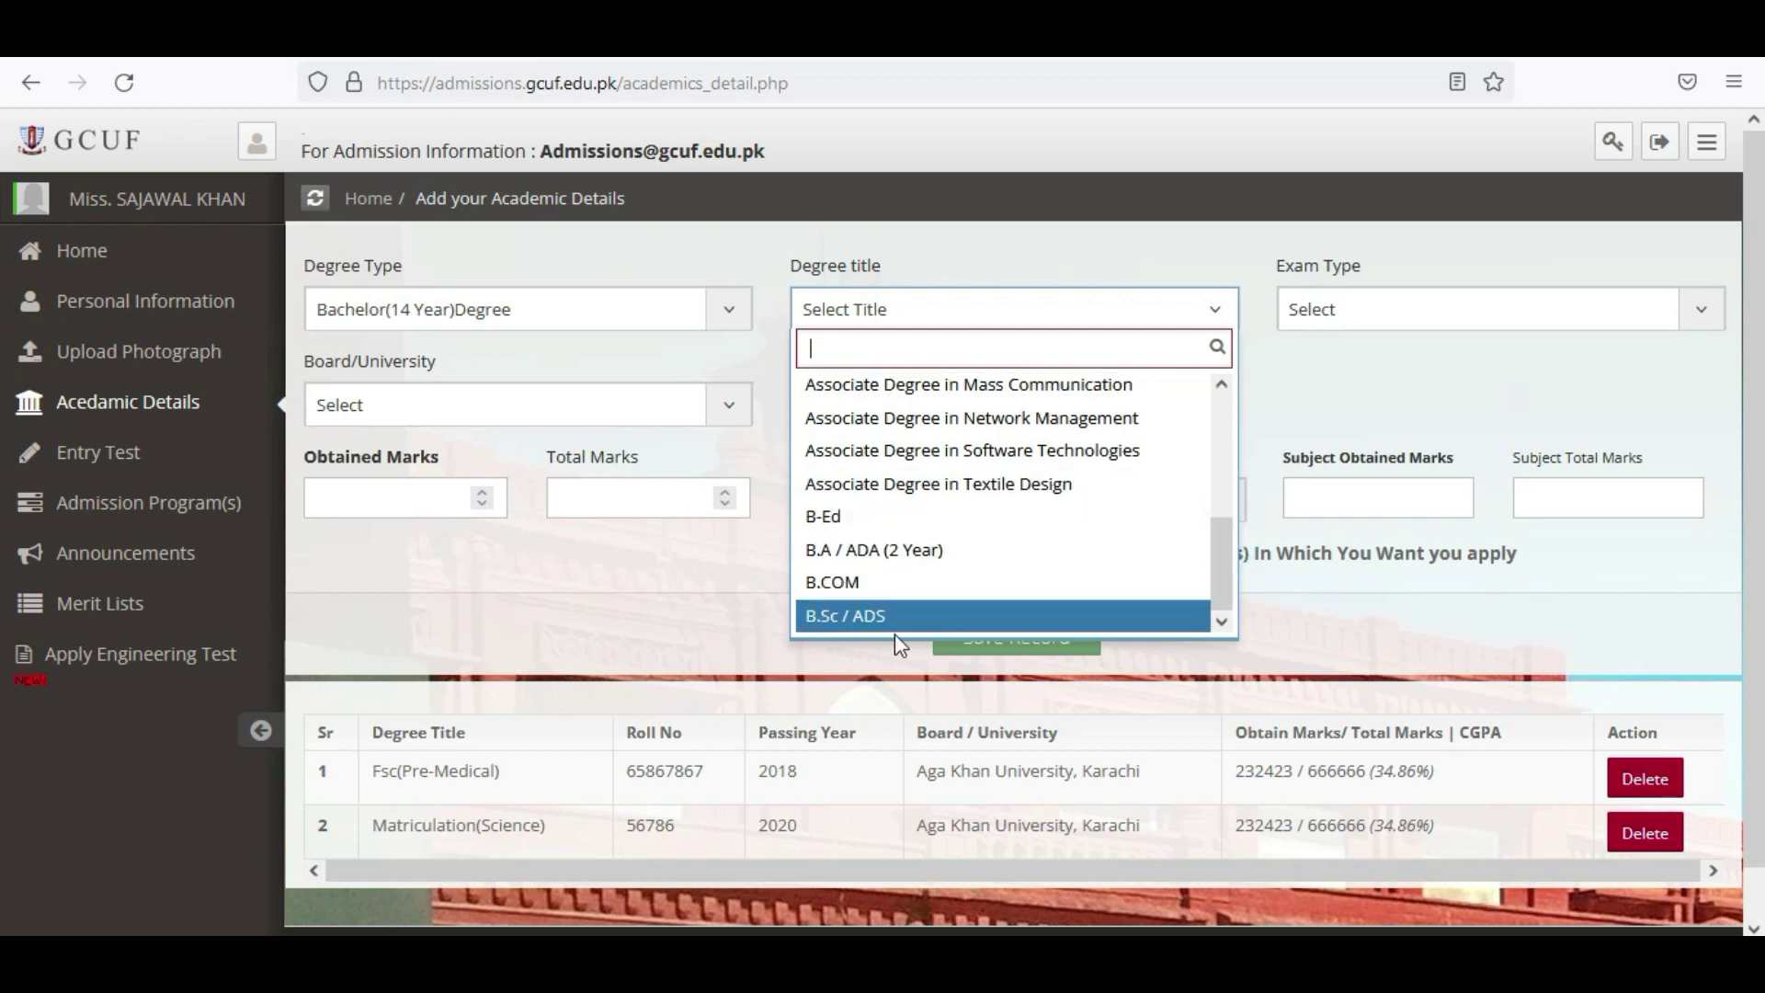
left_click(917, 552)
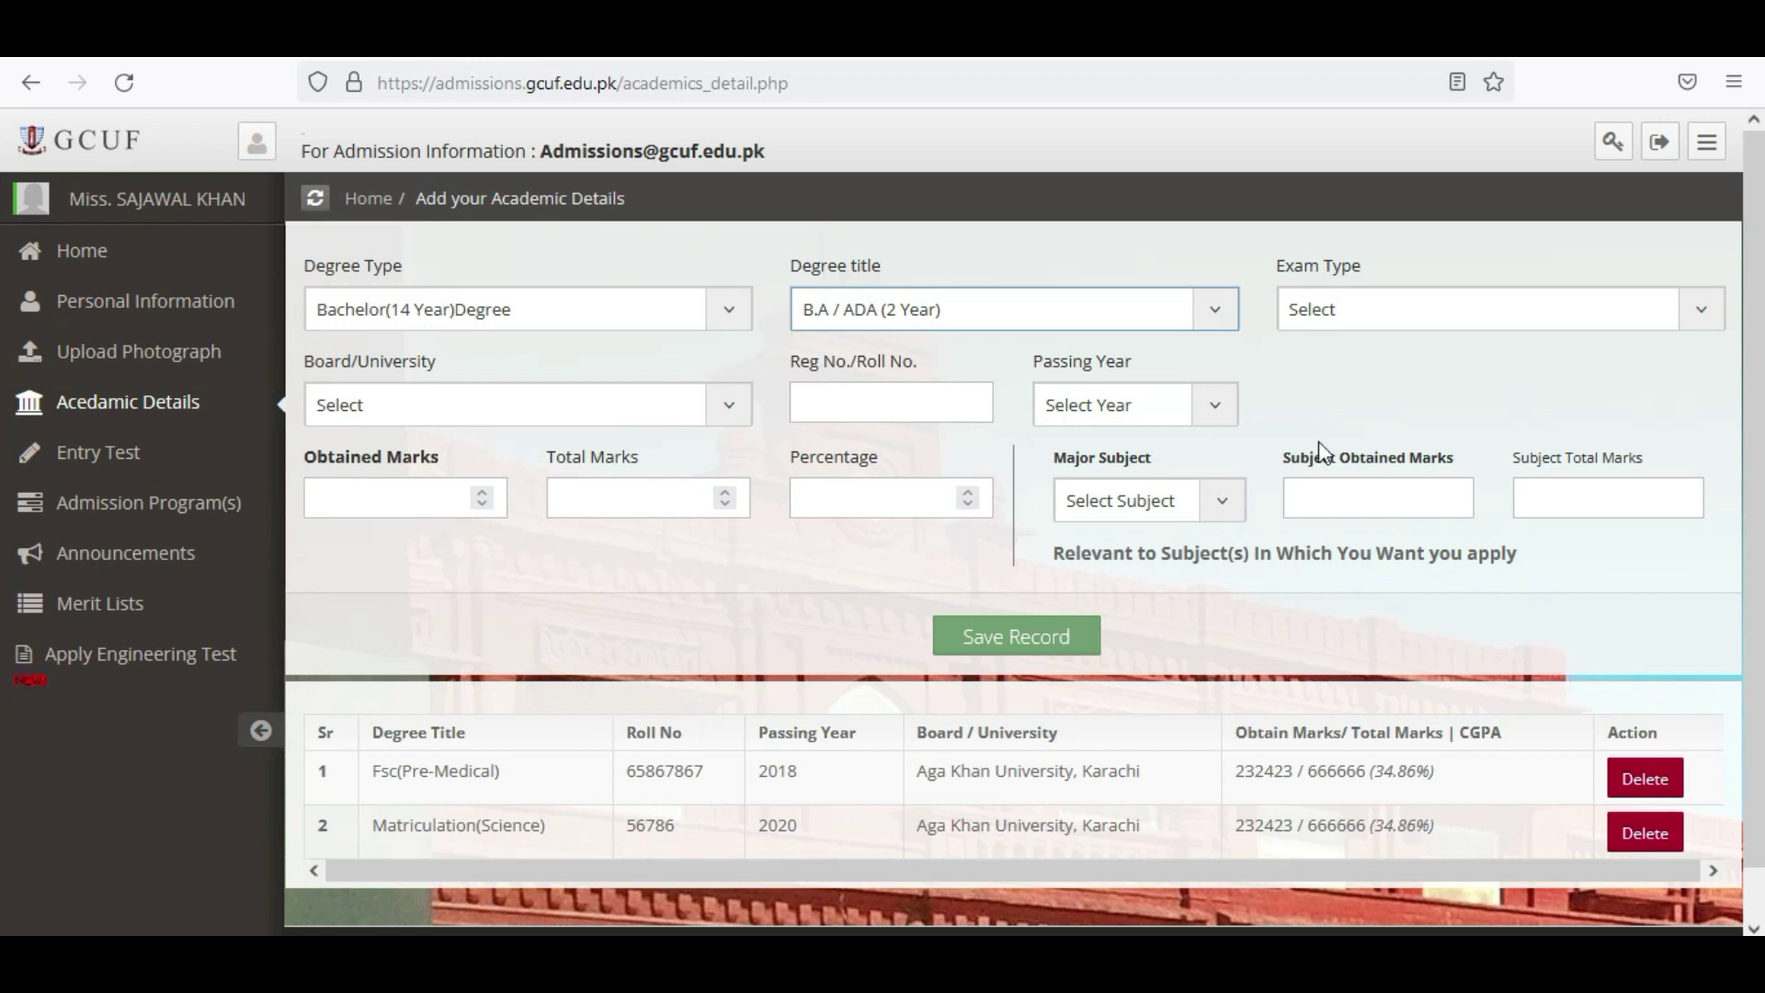
- Set the exam type to Annual (1st), the university to Air University, Islamabad and the passing year to 2020, and enter the roll number
left_click(1501, 321)
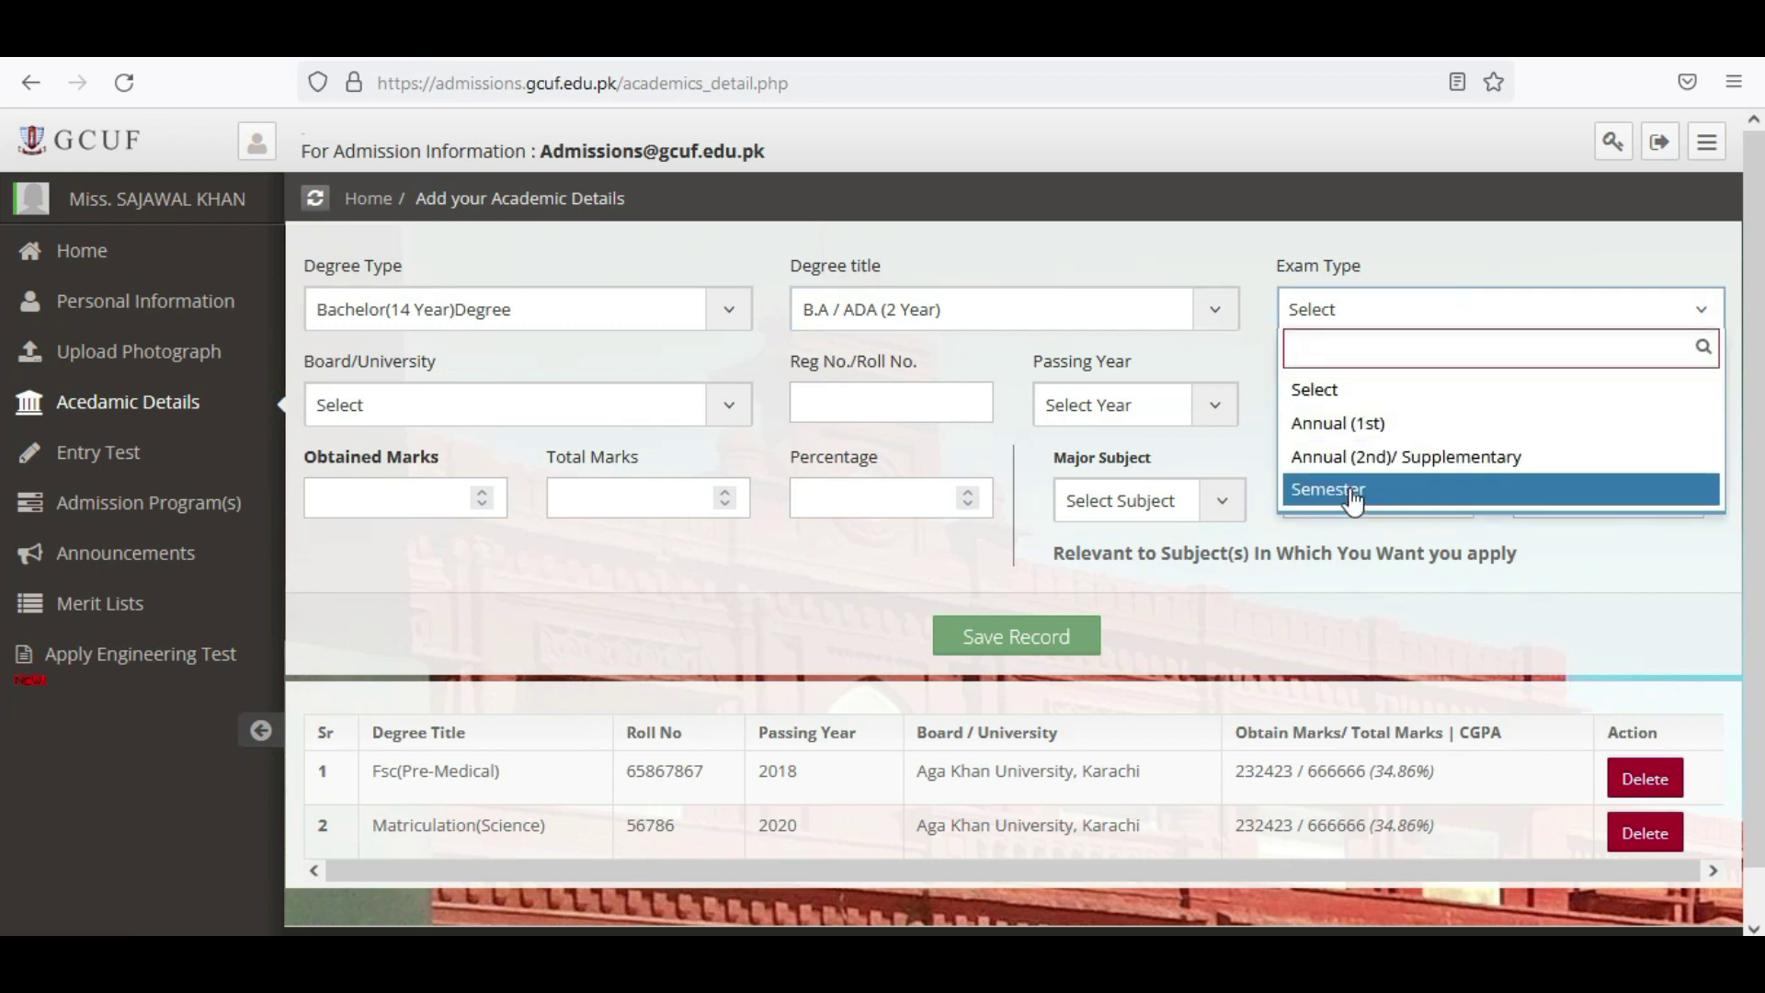
left_click(1406, 425)
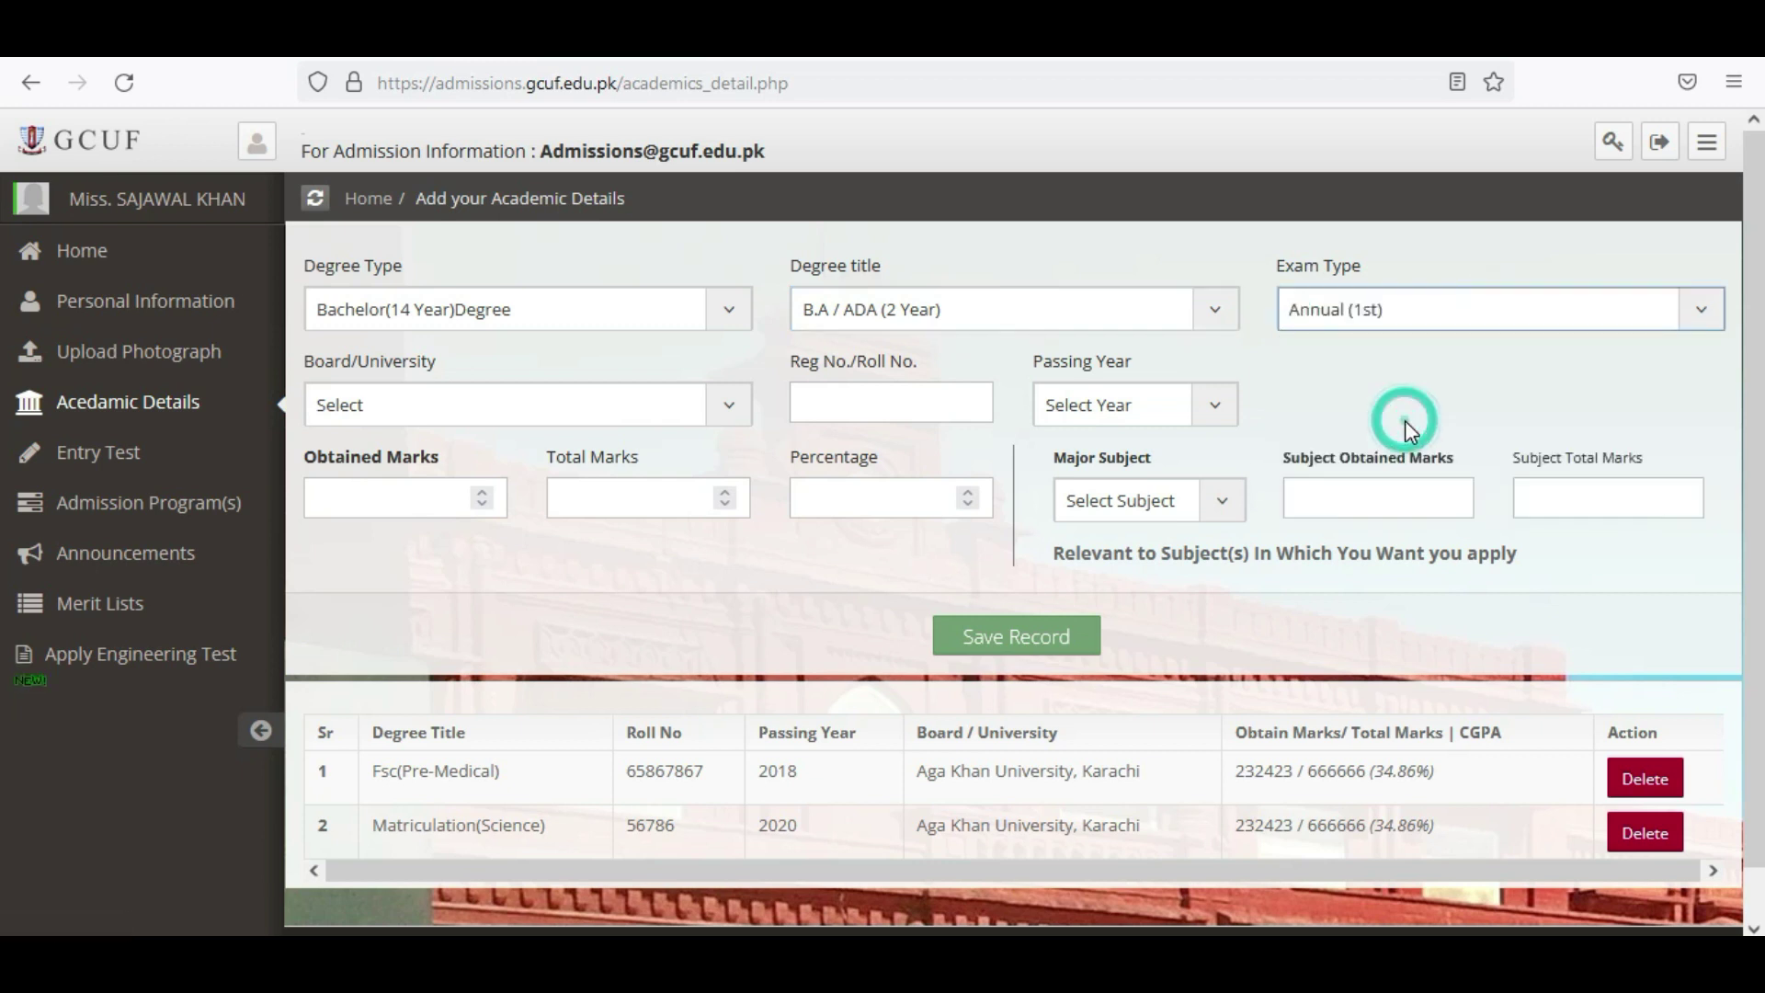
left_click(517, 407)
left_click(433, 585)
left_click(841, 403)
type("21231")
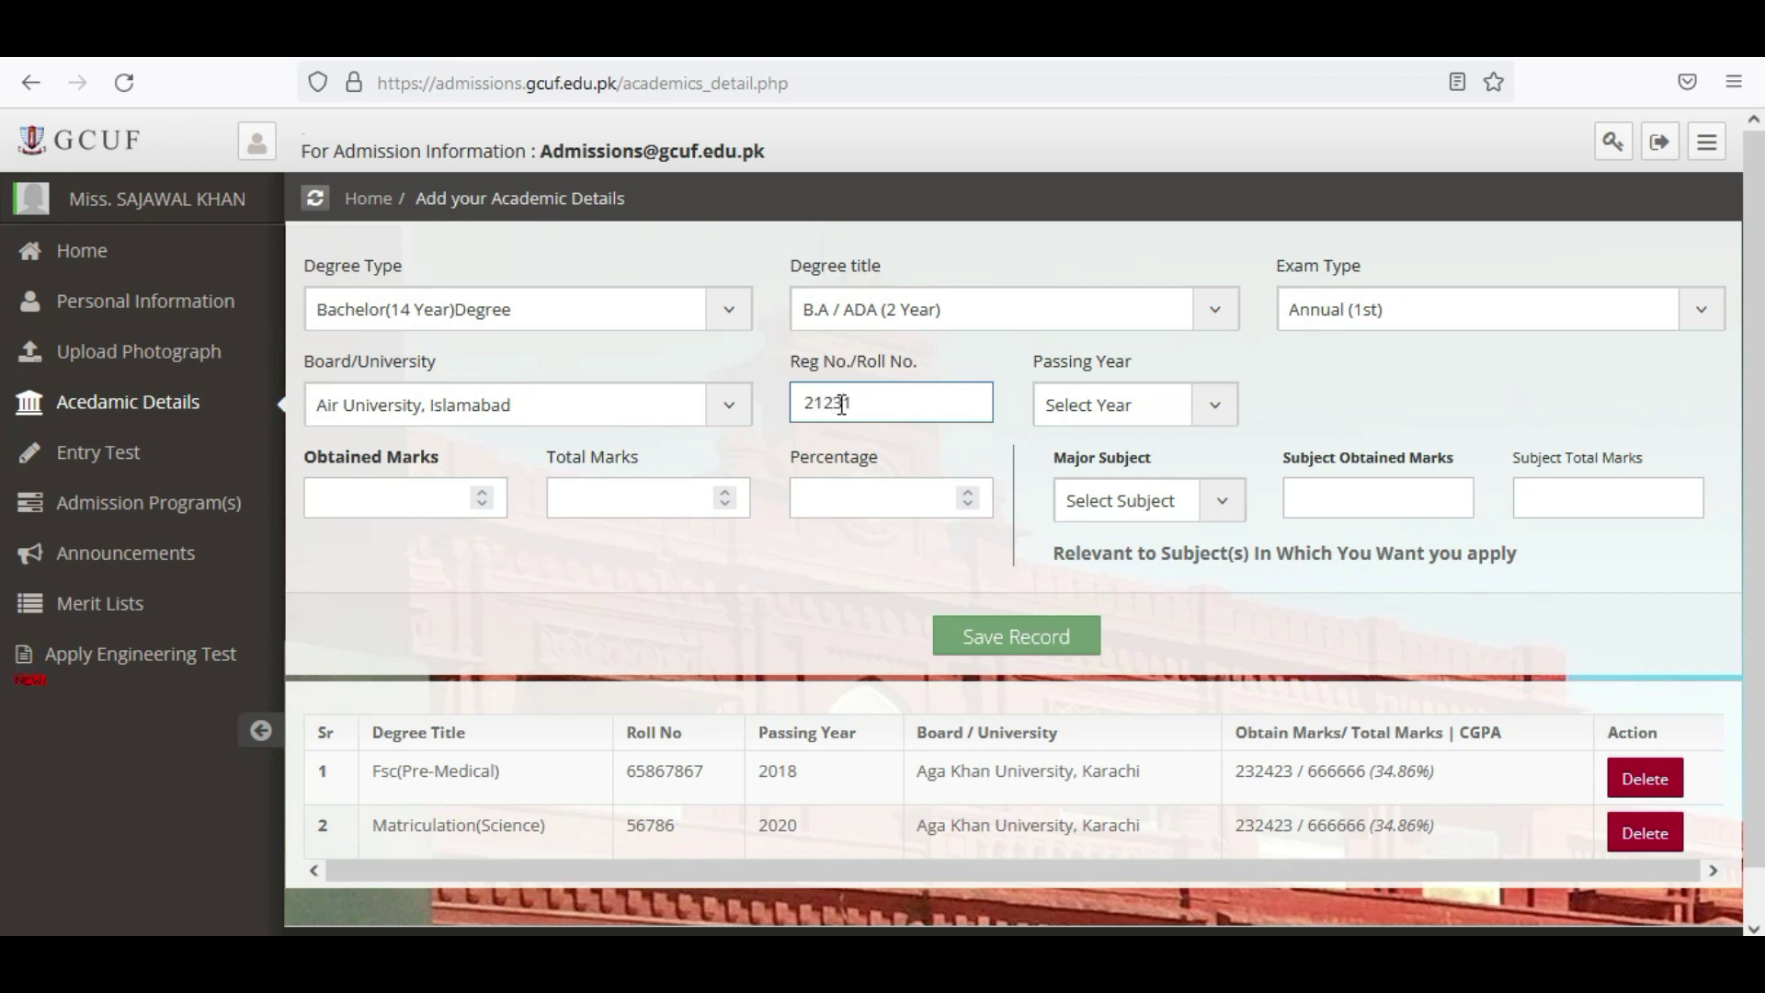
left_click(1086, 408)
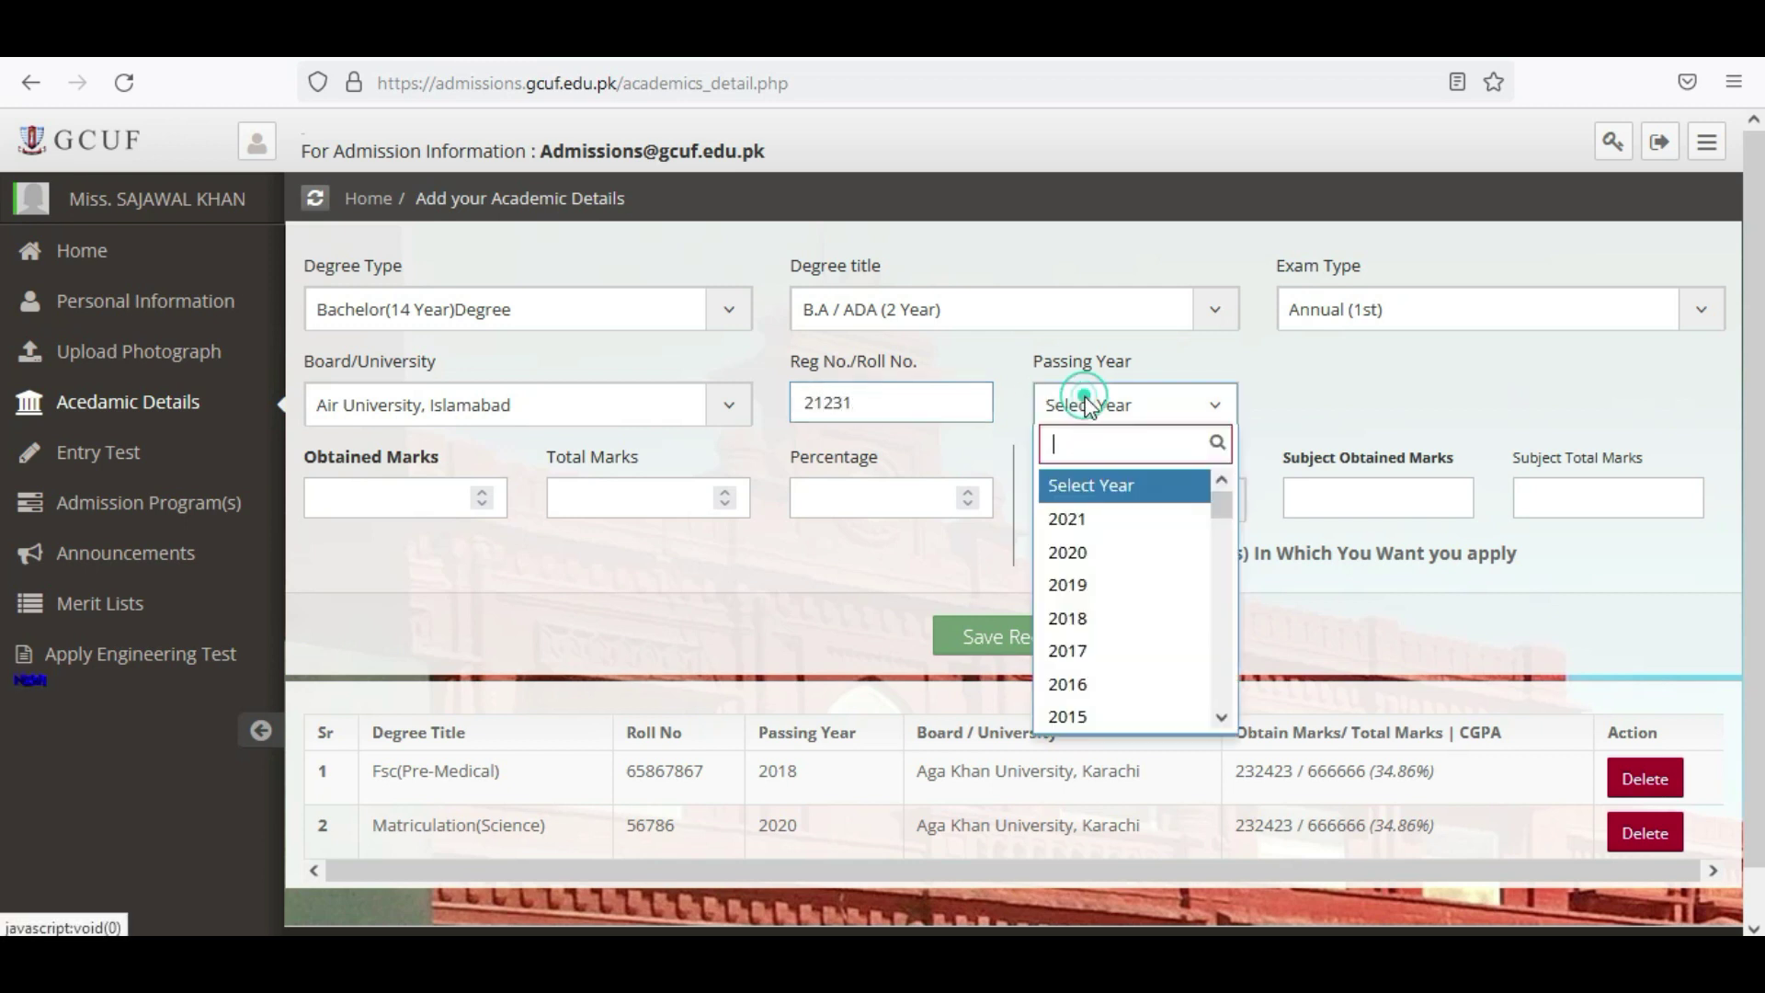
left_click(1066, 553)
- Enter 800 obtained marks out of 900 total marks for the bachelor degree
left_click(350, 496)
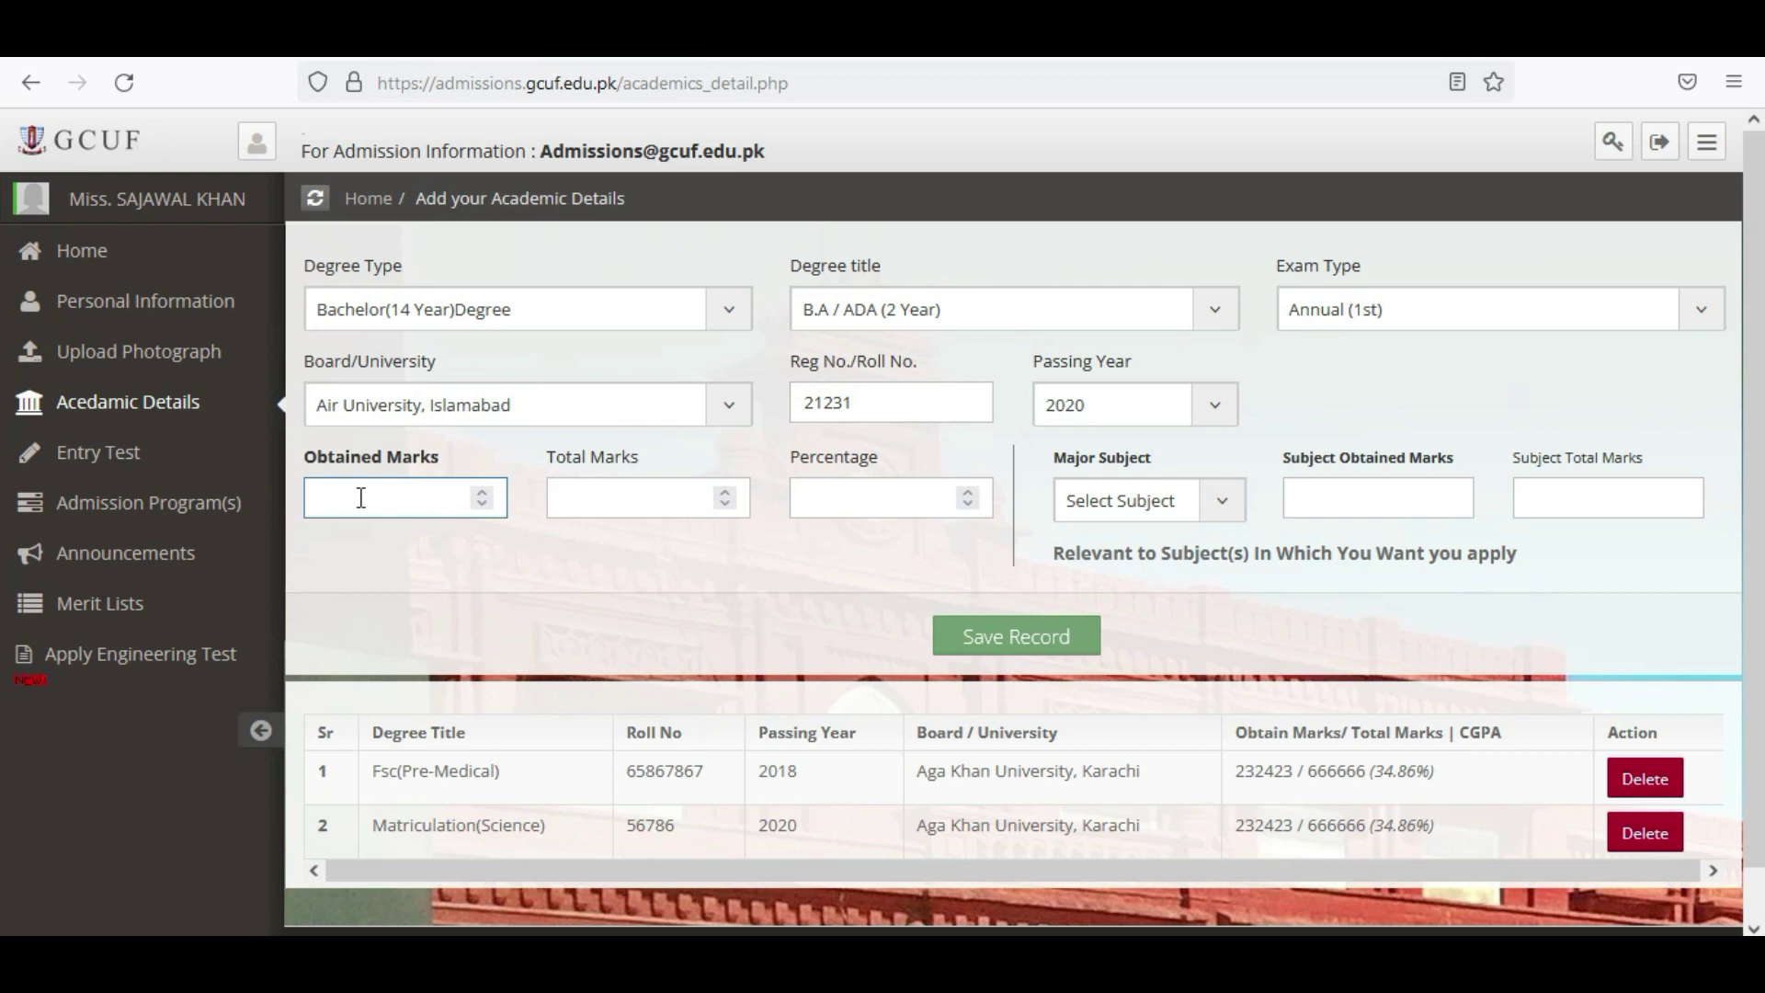
type("800")
left_click(610, 492)
type("900")
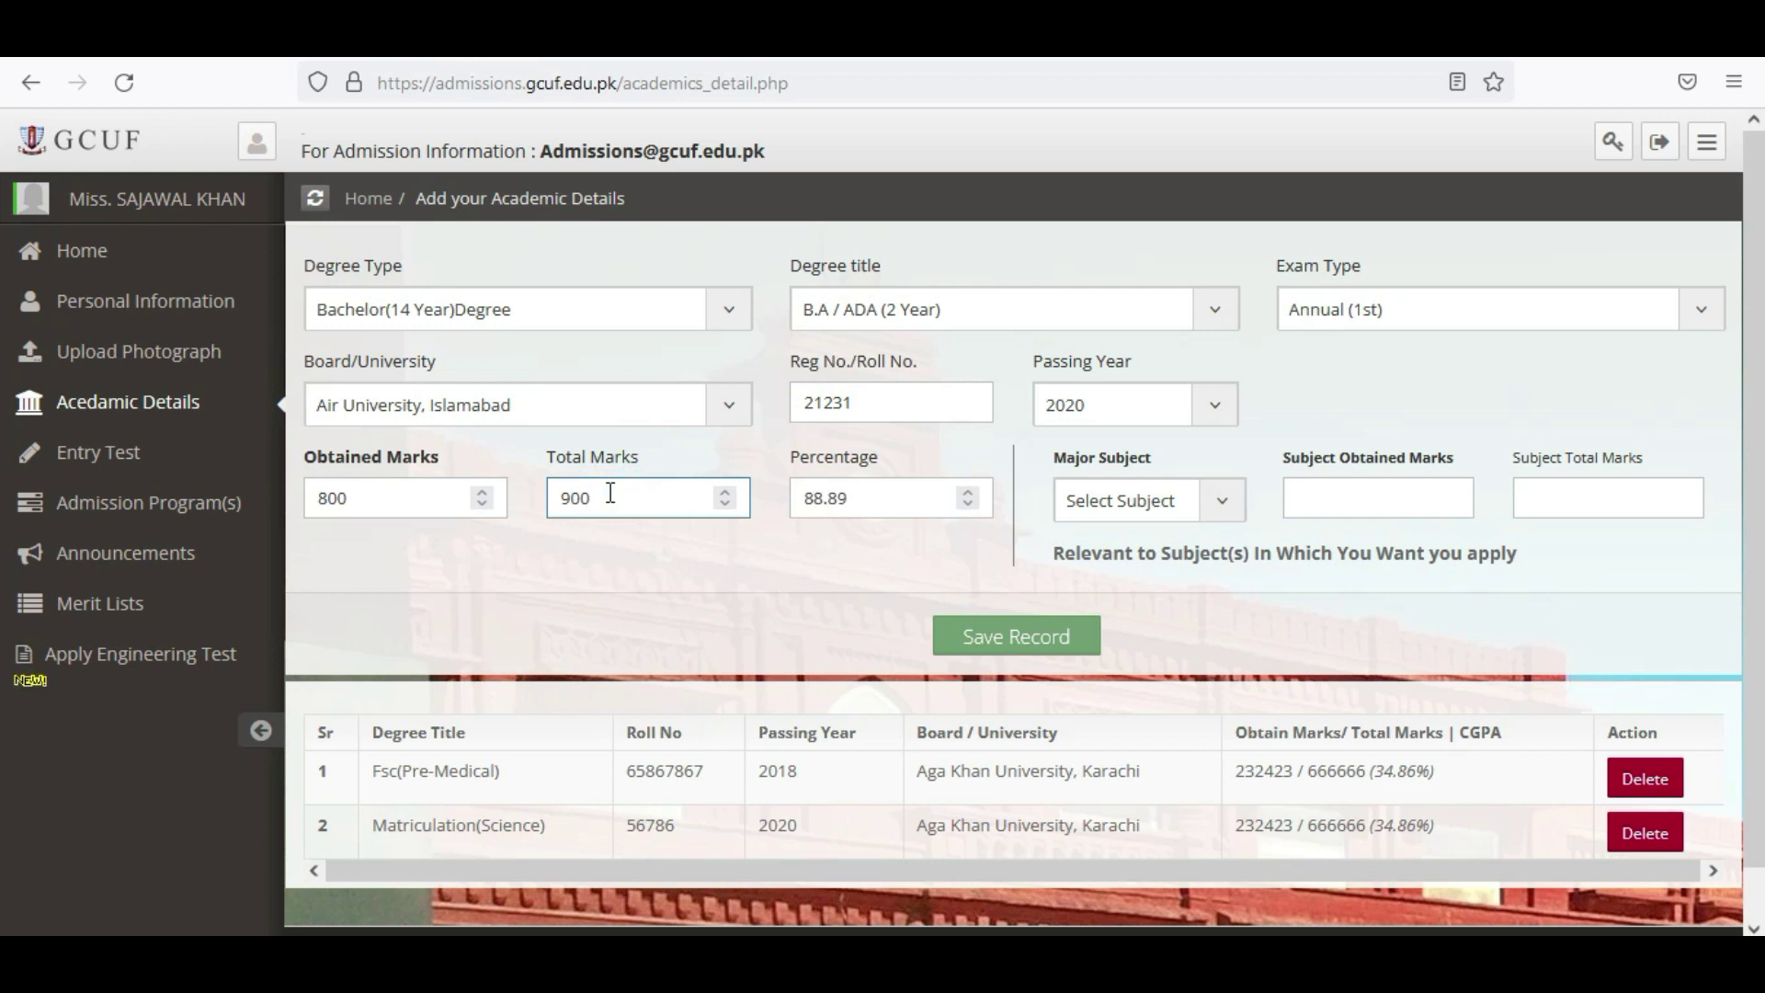
- Set the major subject to Chemistry with 190 of 200 subject marks and save the academic record
left_click(1172, 504)
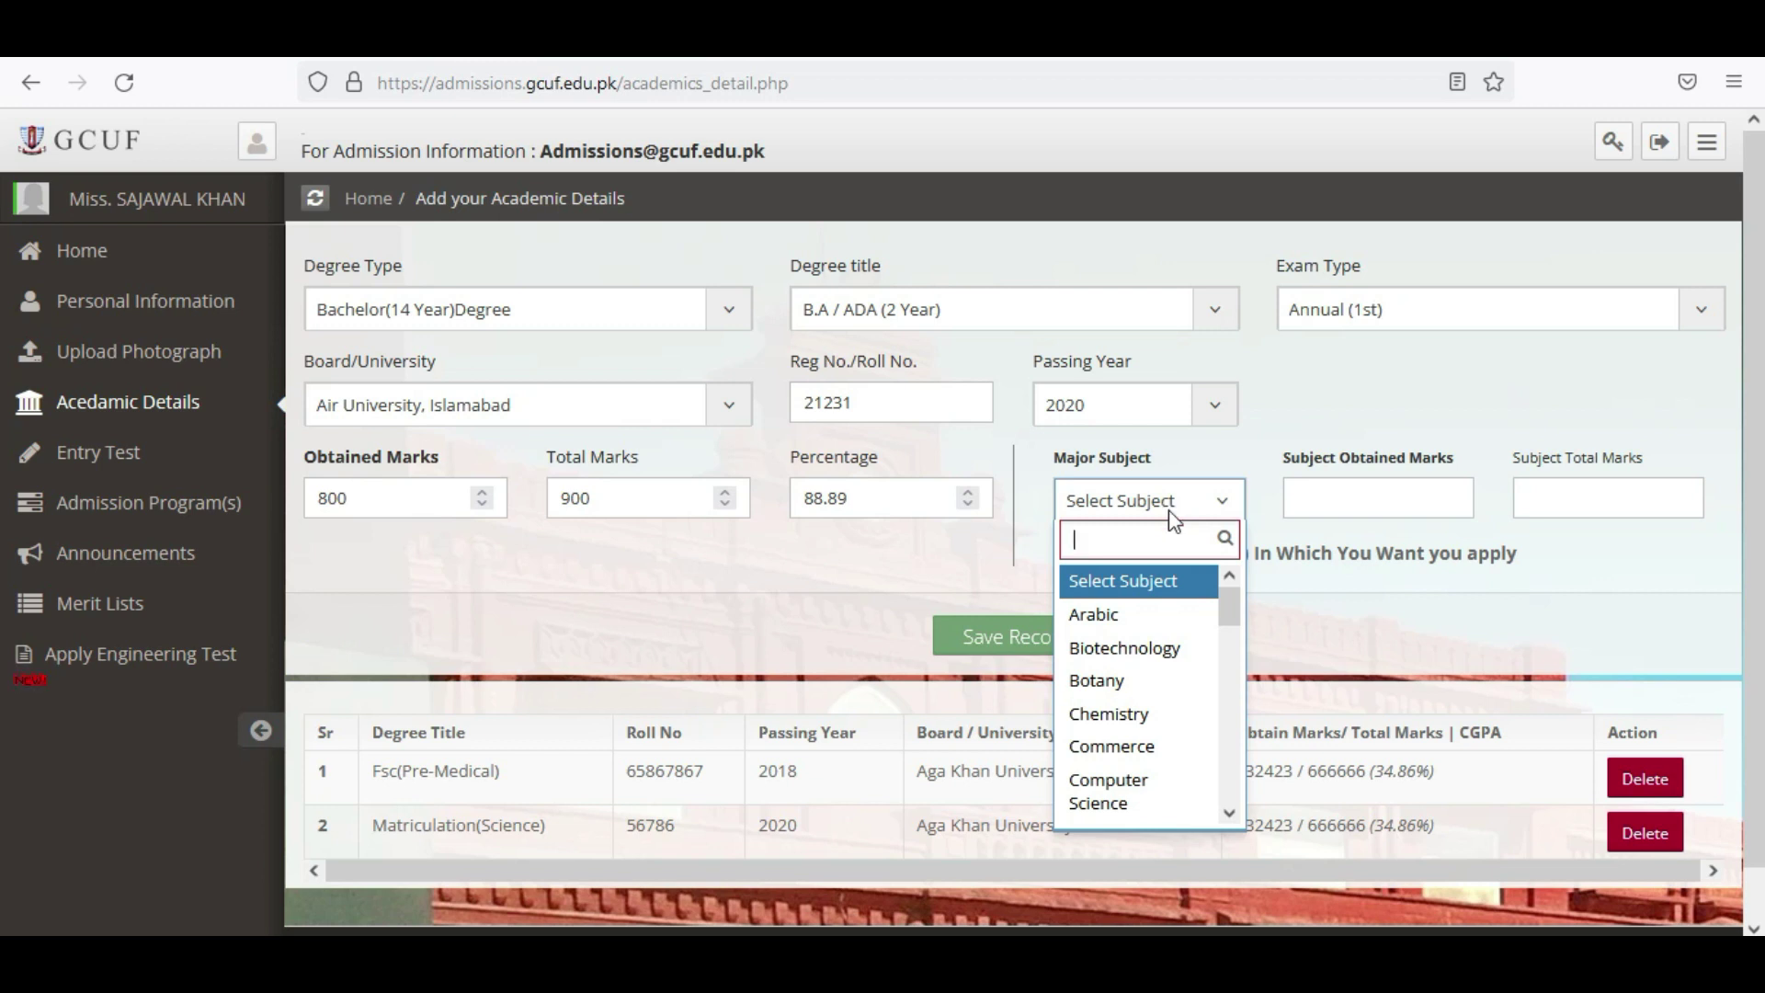
left_click(1149, 715)
left_click(1384, 487)
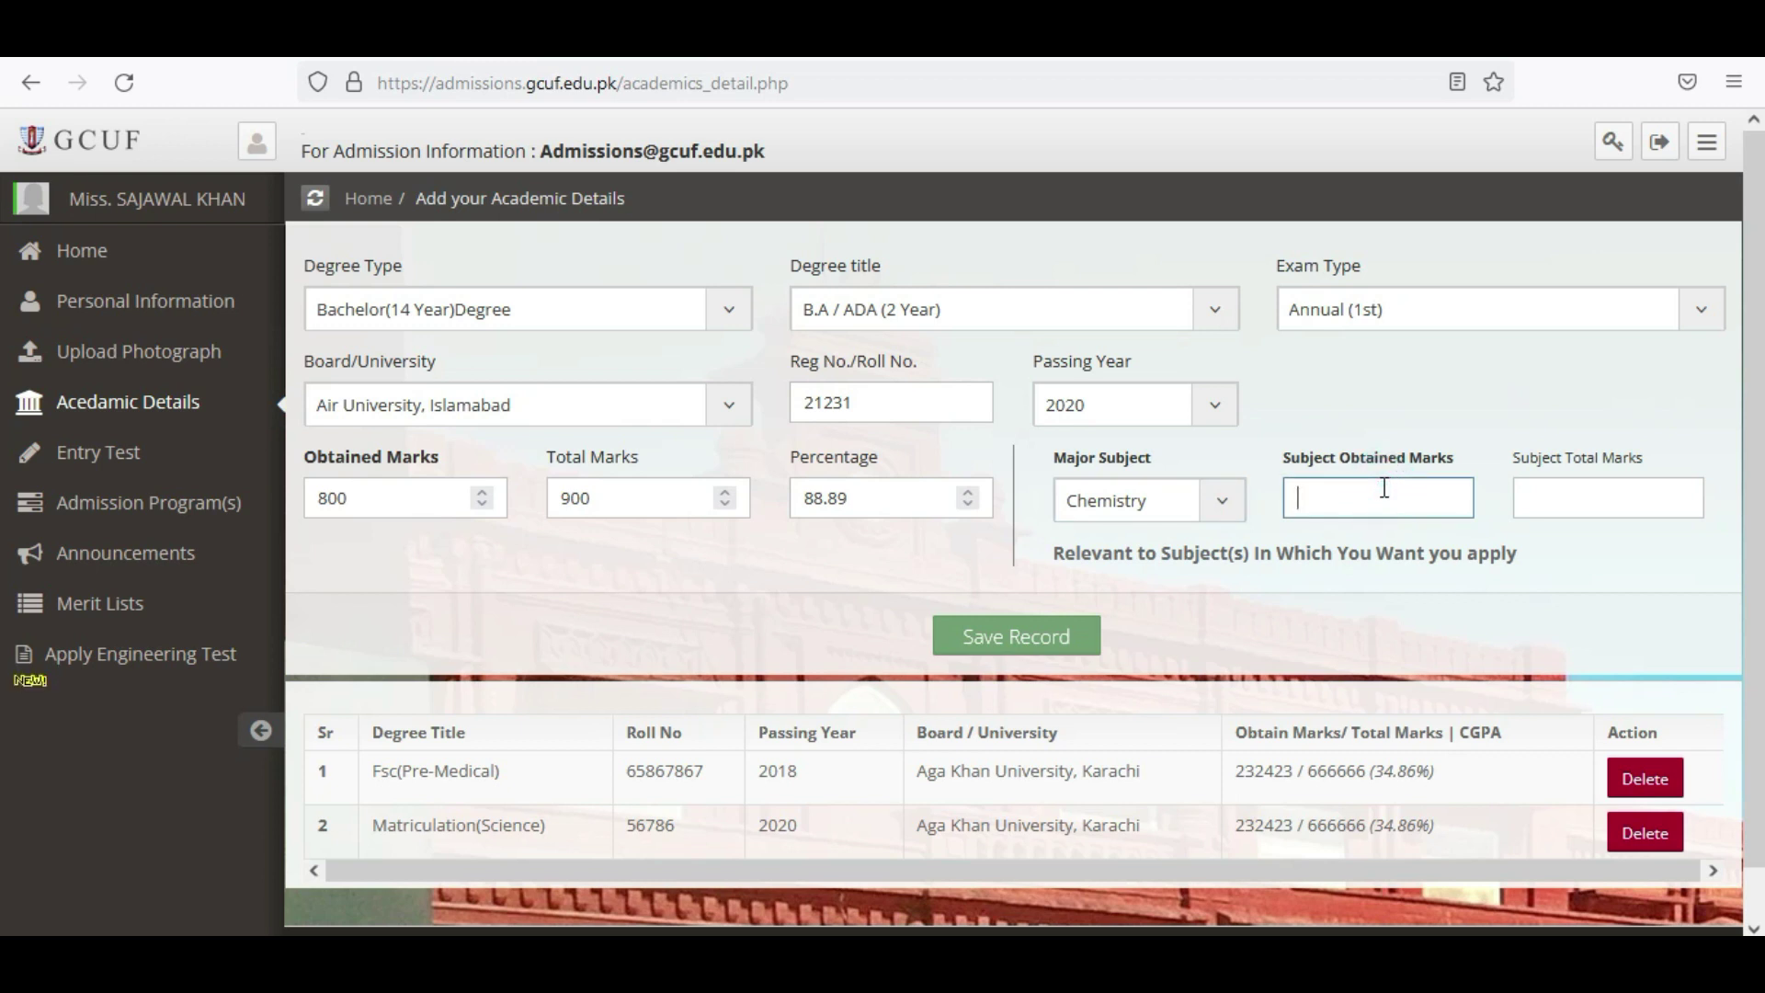
type("190")
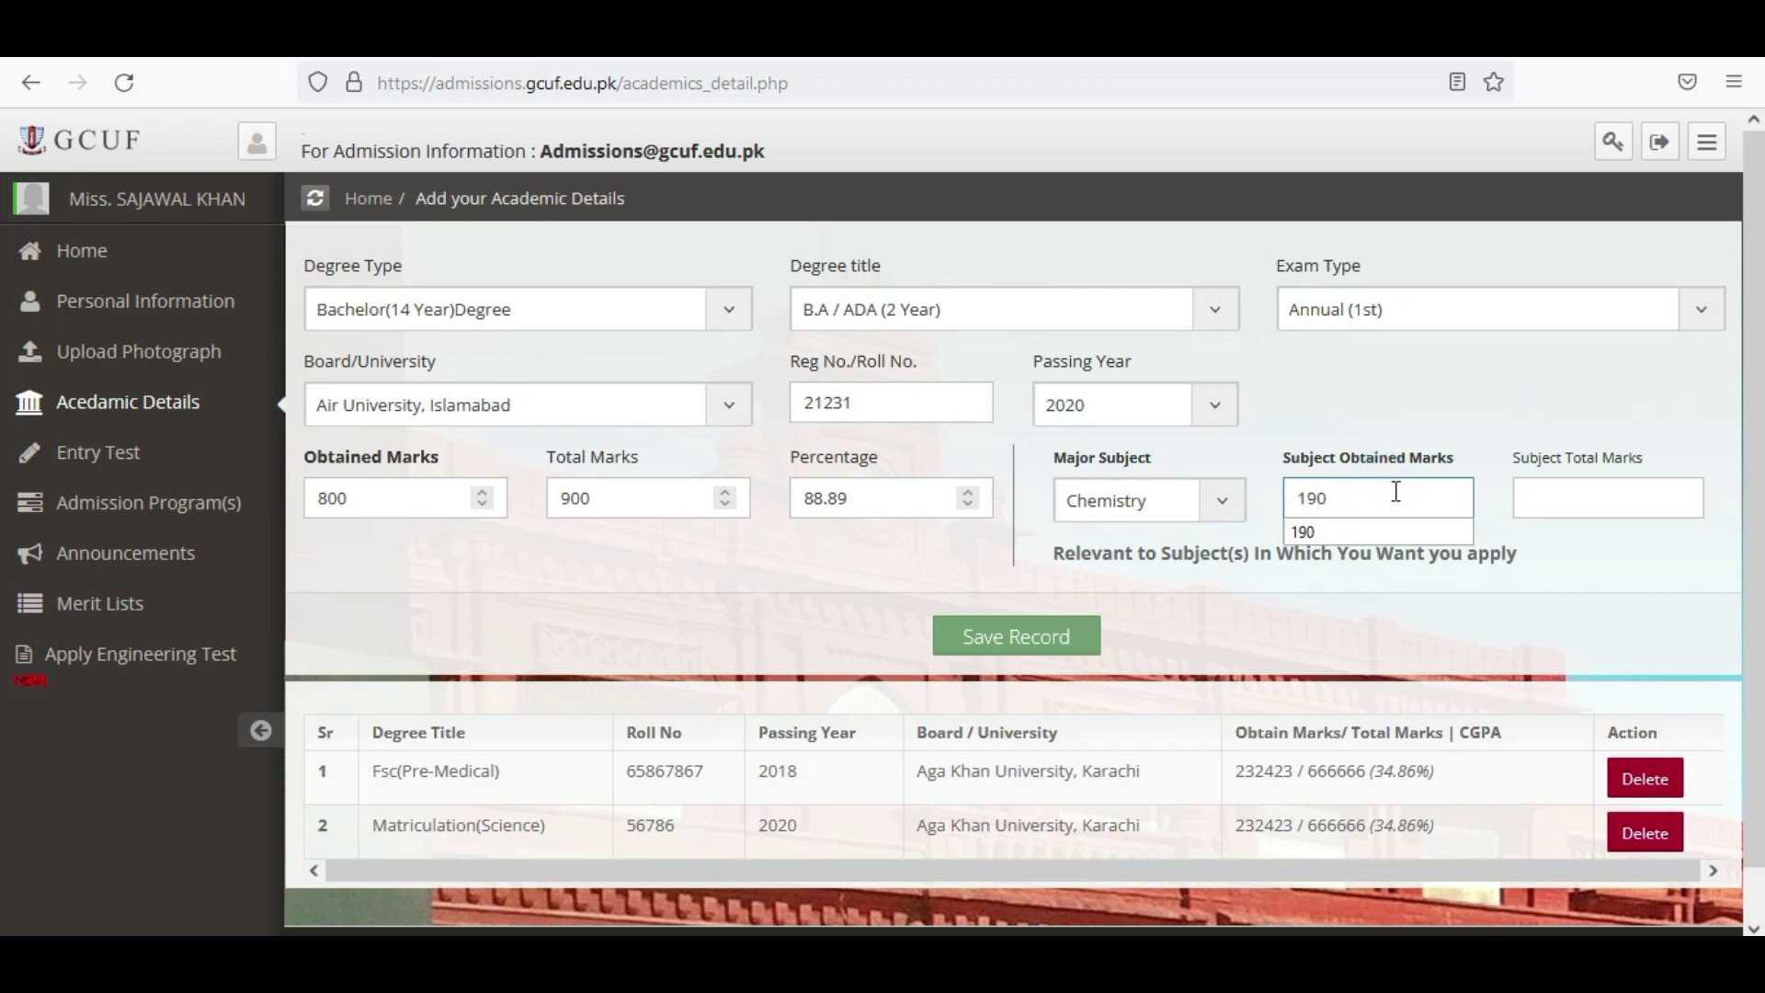
left_click(1550, 508)
type("200")
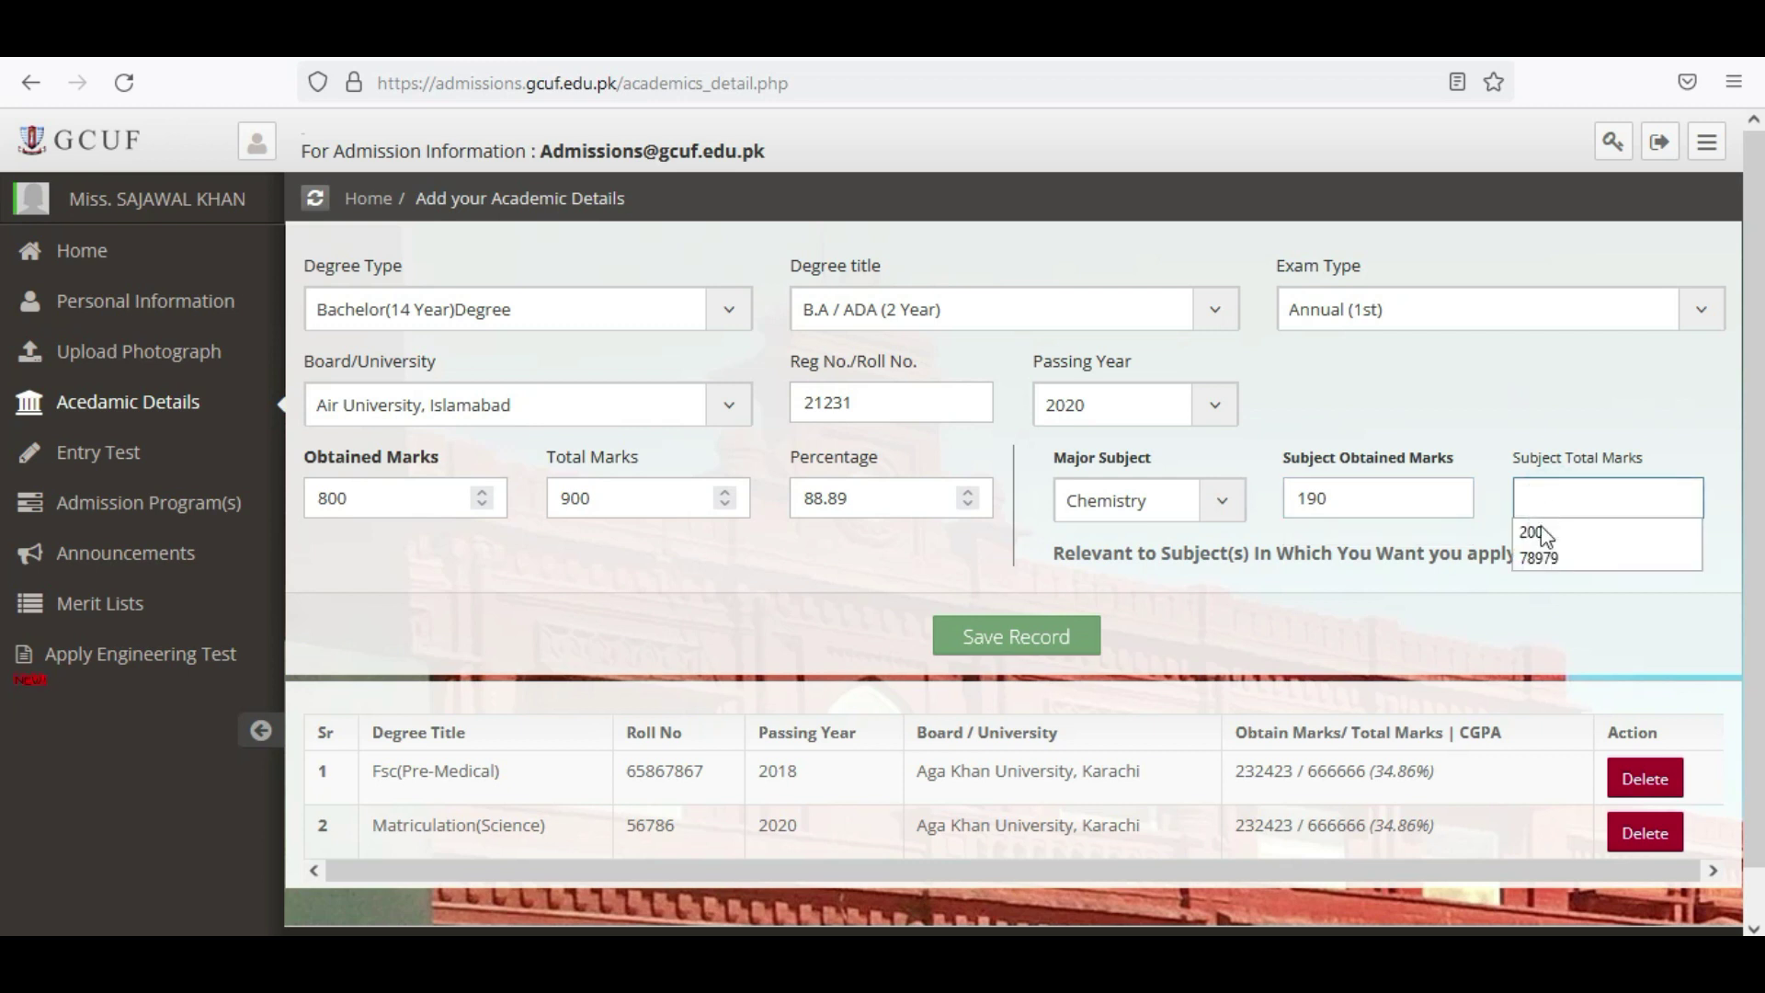
left_click(968, 651)
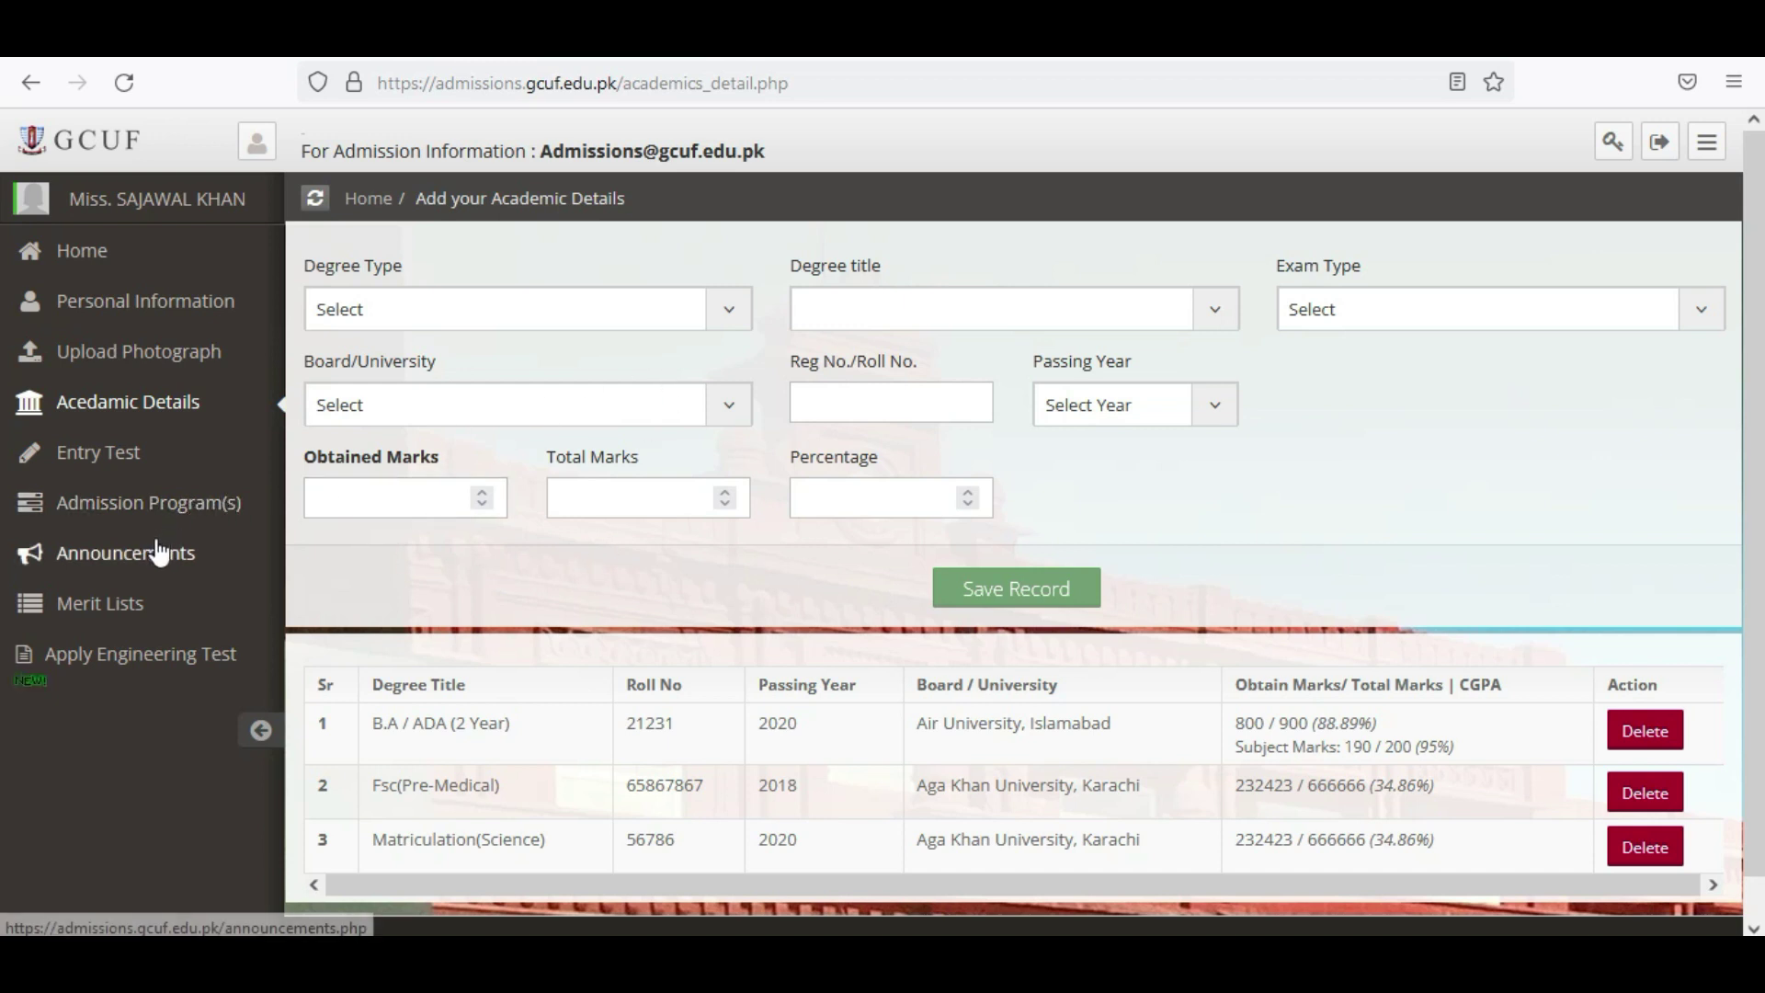
- On the program selection page, choose Main Campus, level BS 5th / Bridging Semester and program BS-5th Chemistry
left_click(184, 514)
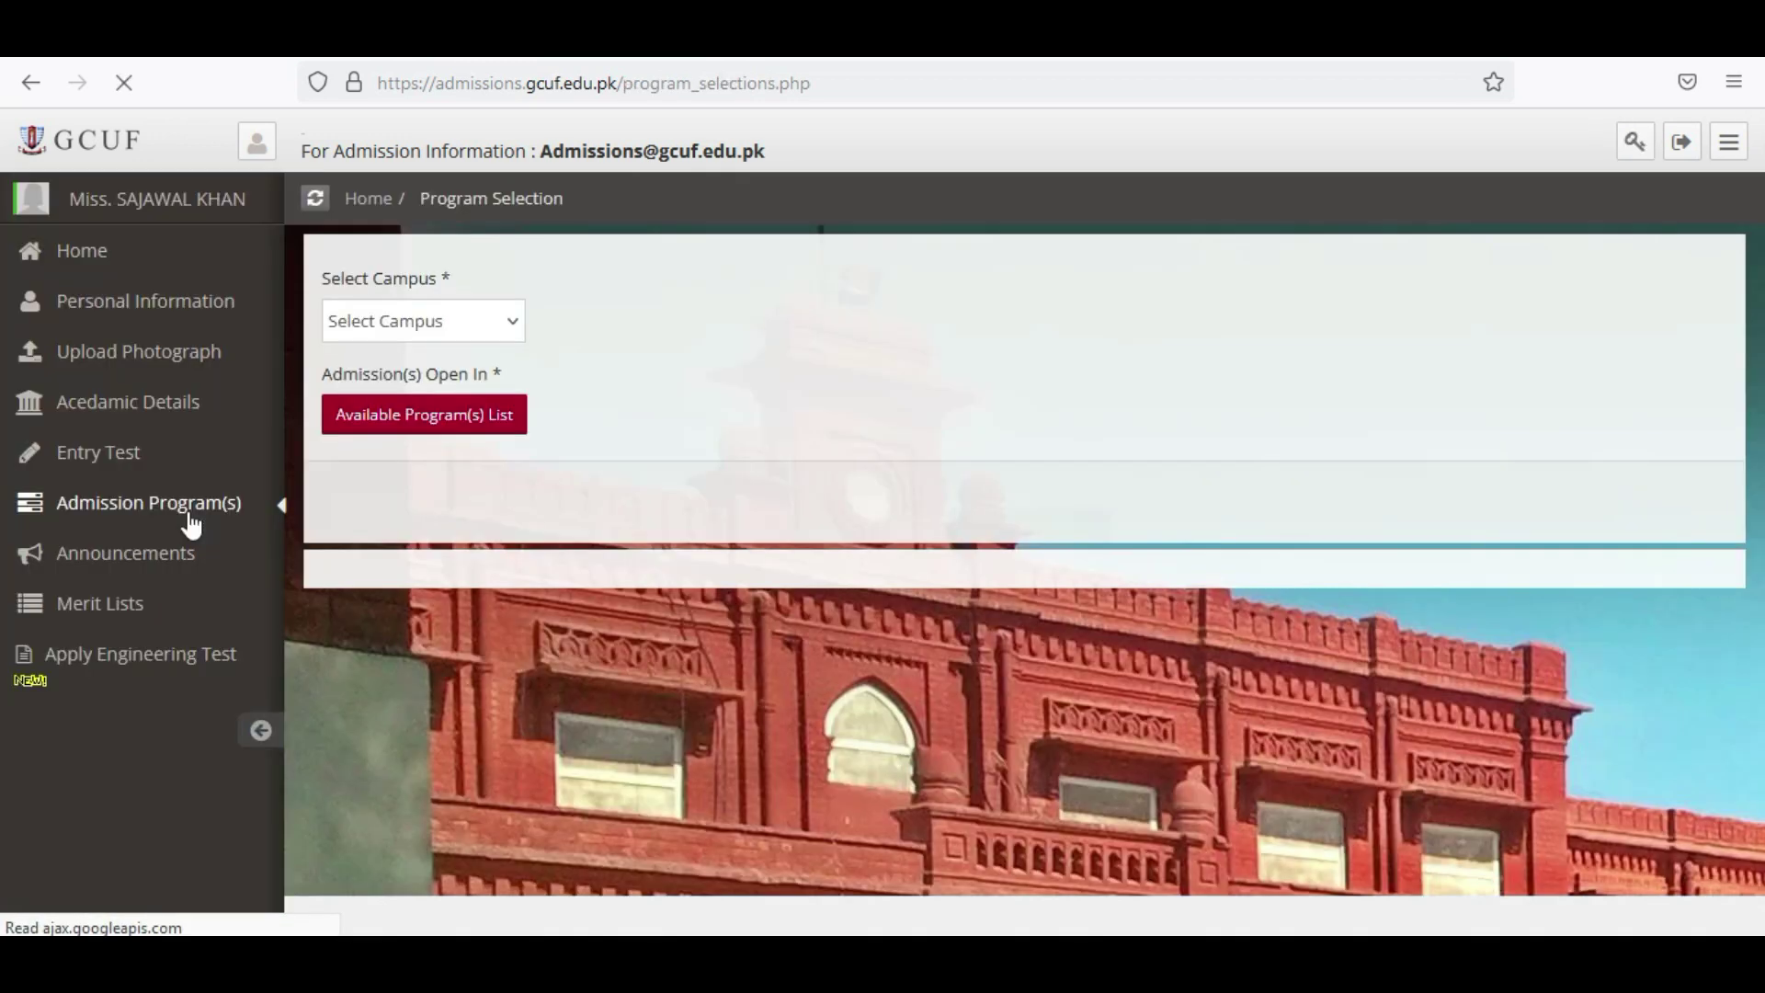
left_click(487, 336)
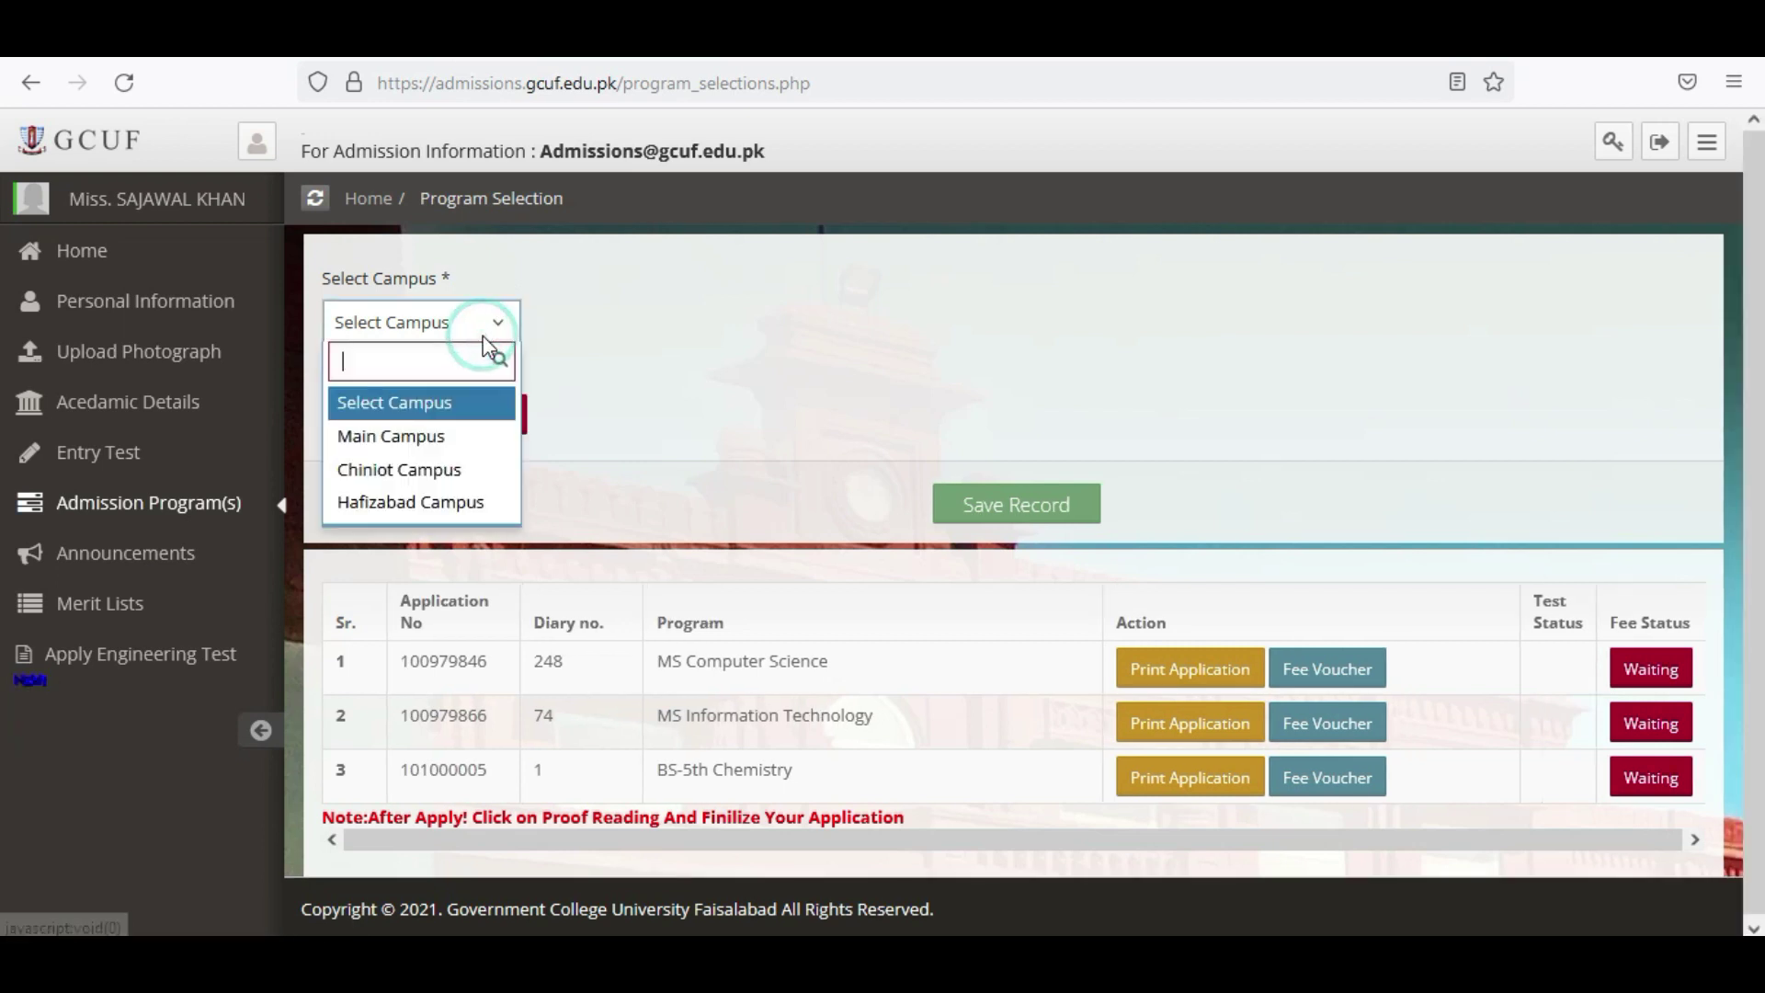
left_click(407, 440)
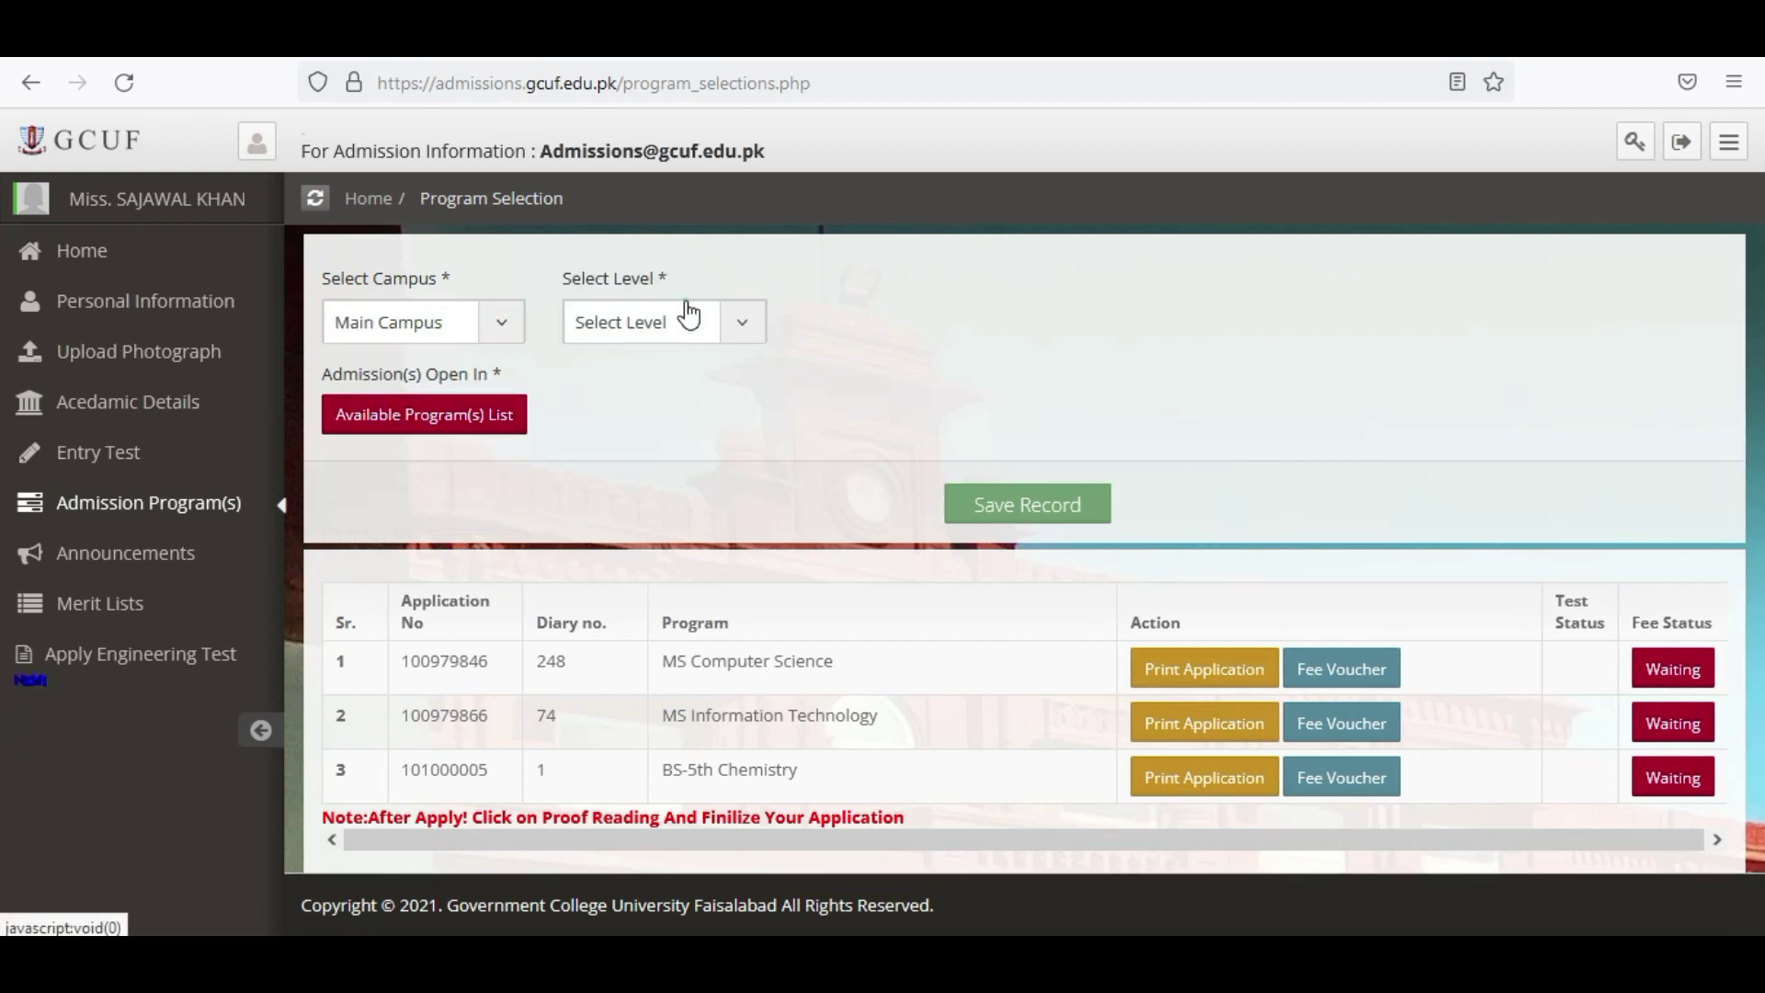
left_click(679, 320)
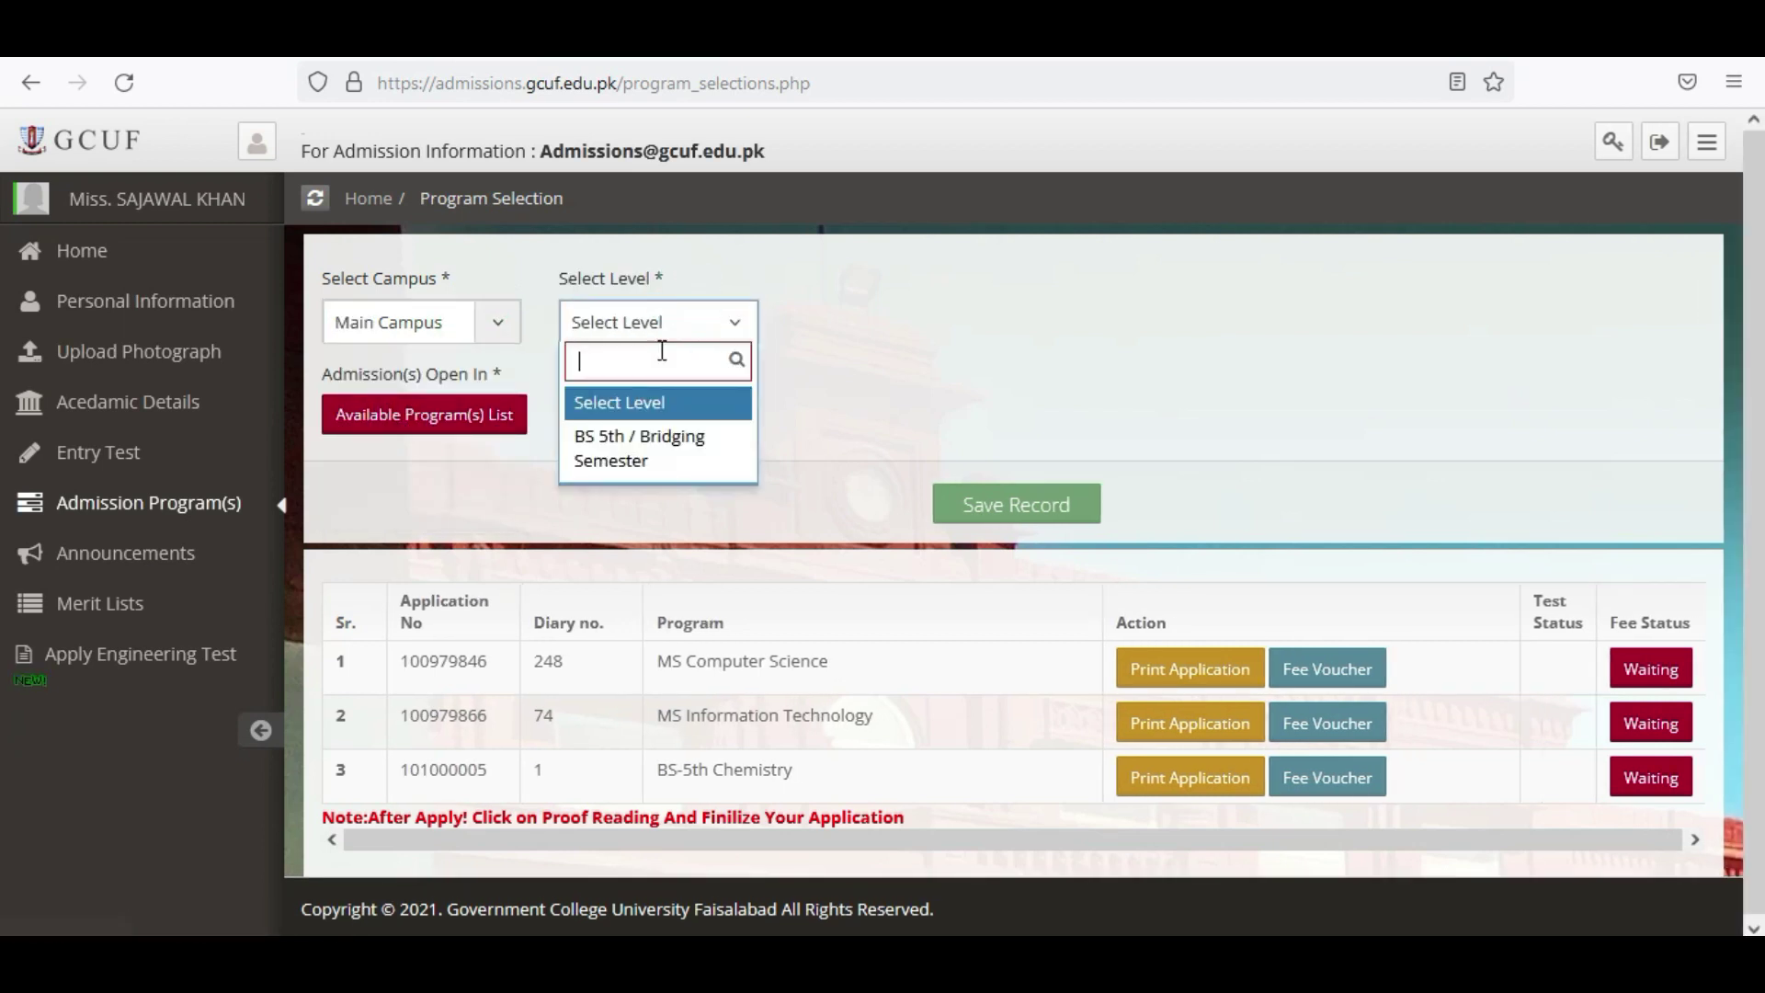
left_click(628, 460)
left_click(945, 315)
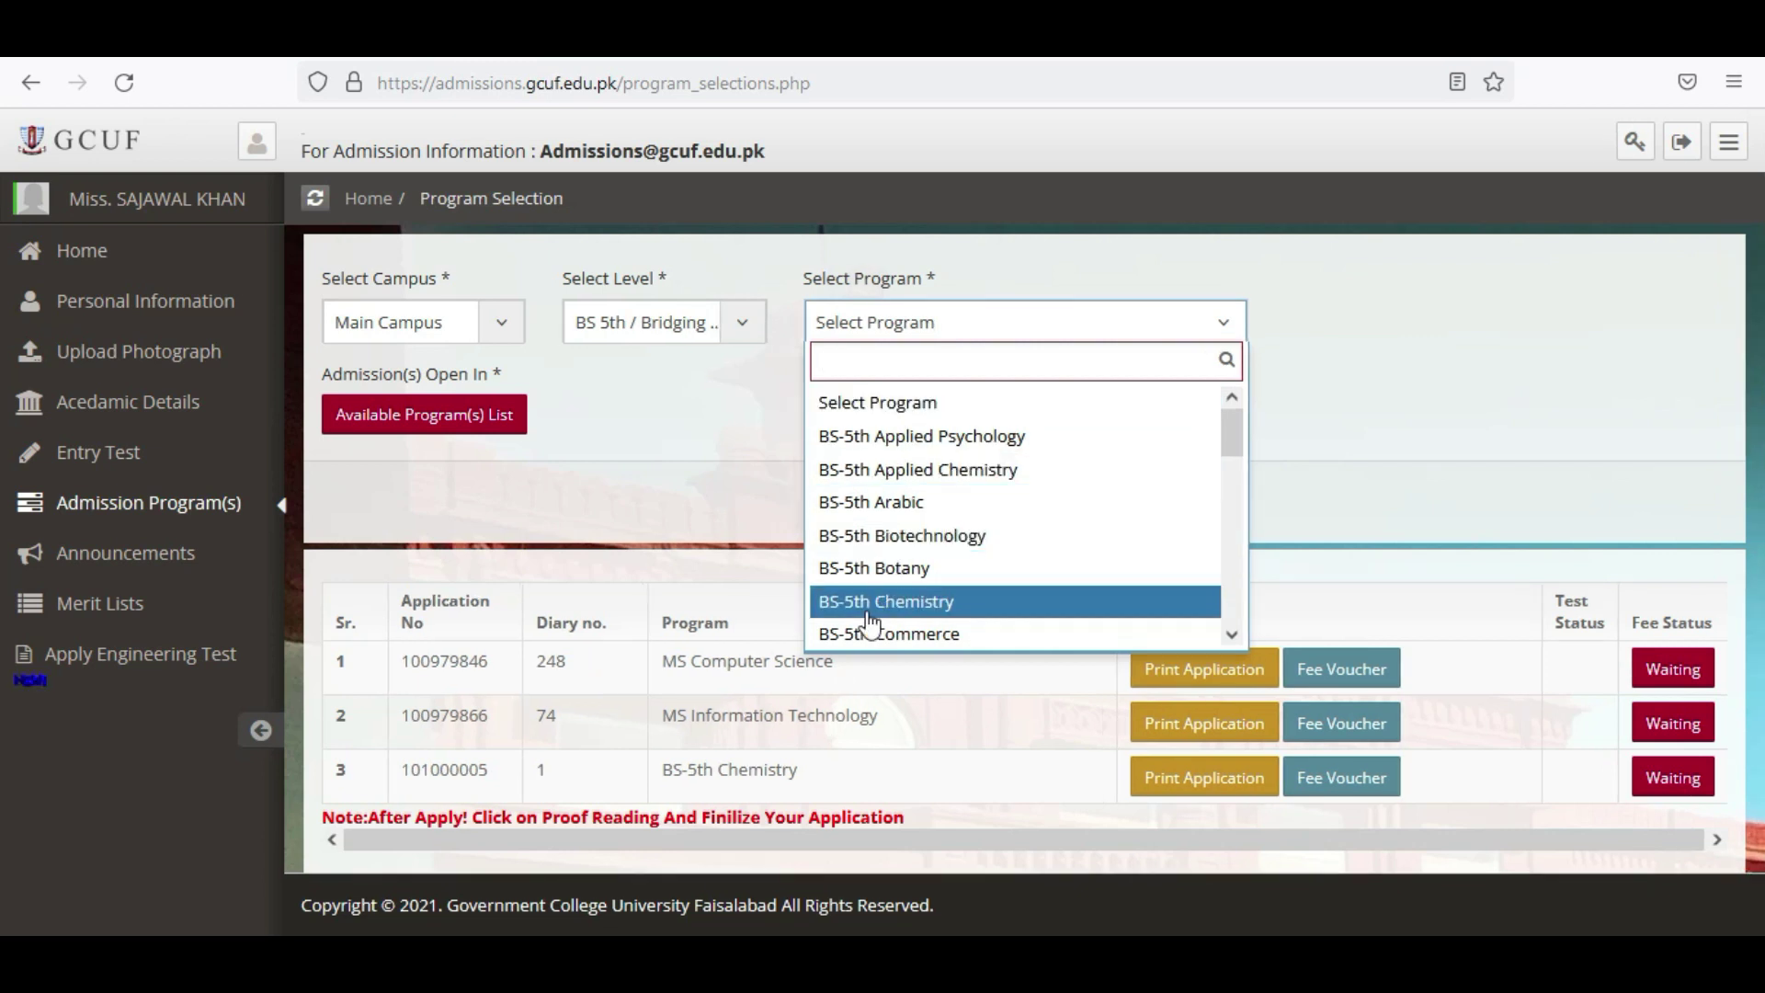
left_click(869, 612)
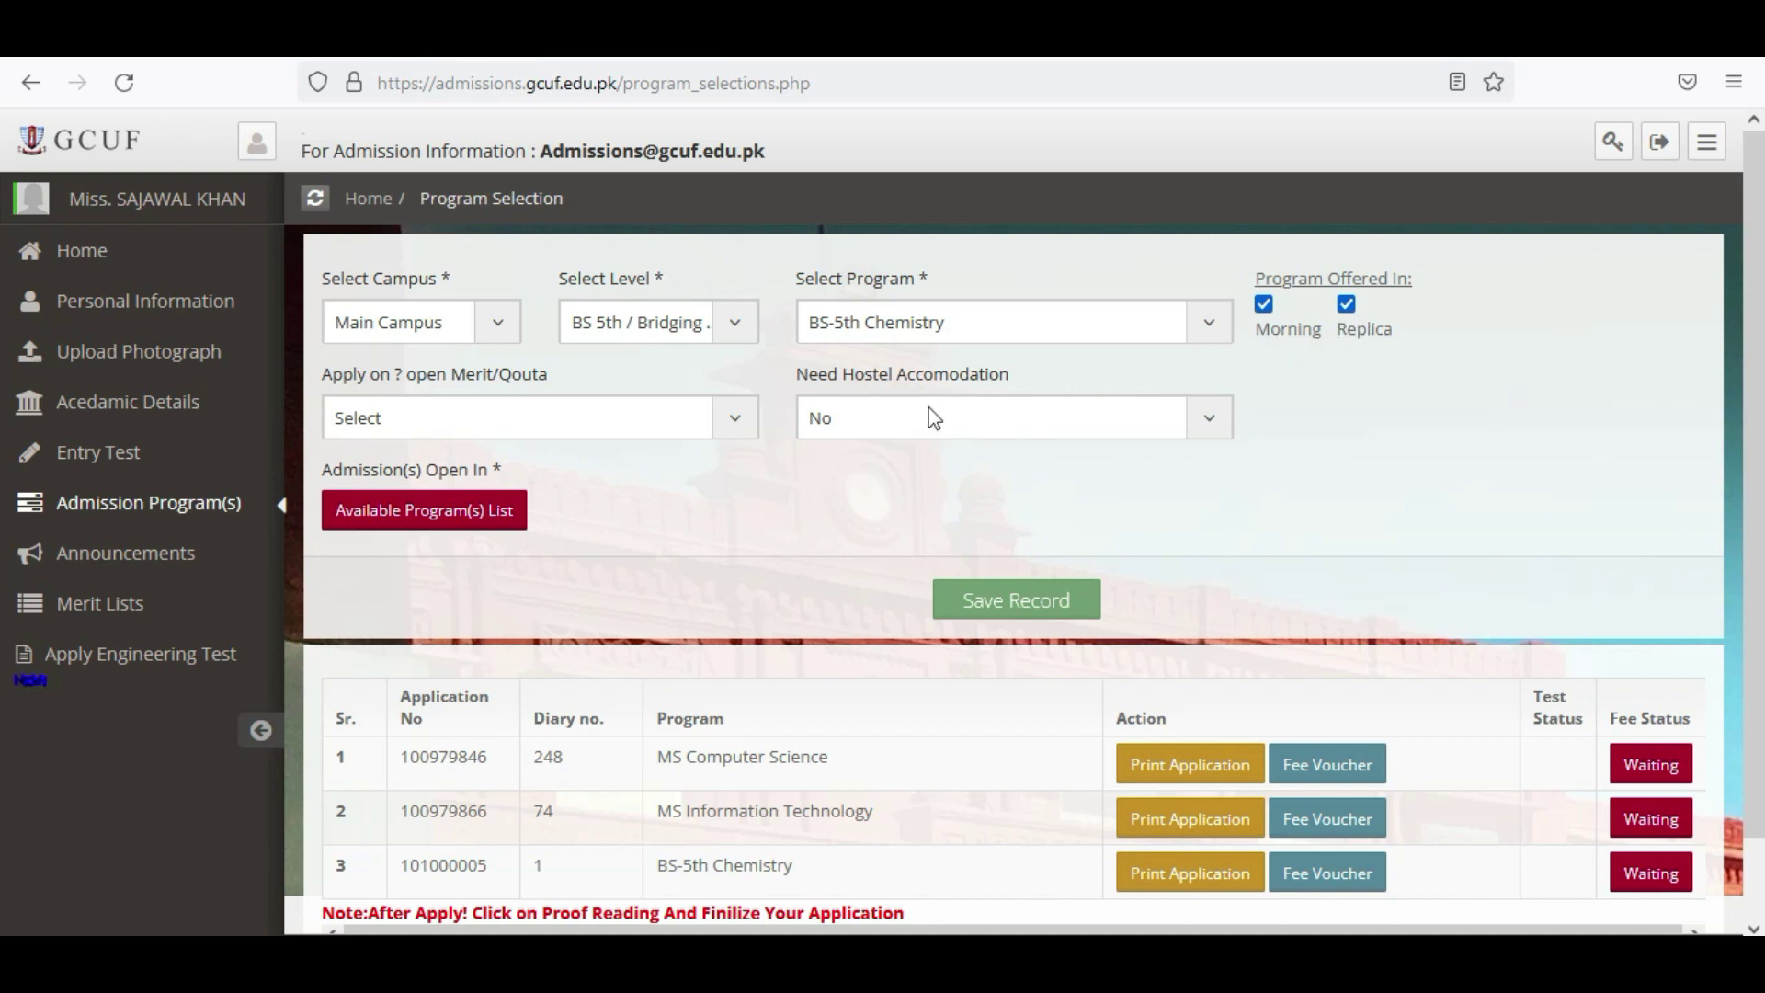
- Set the admission category to Quota and view the available quota options for Punjab
left_click(723, 427)
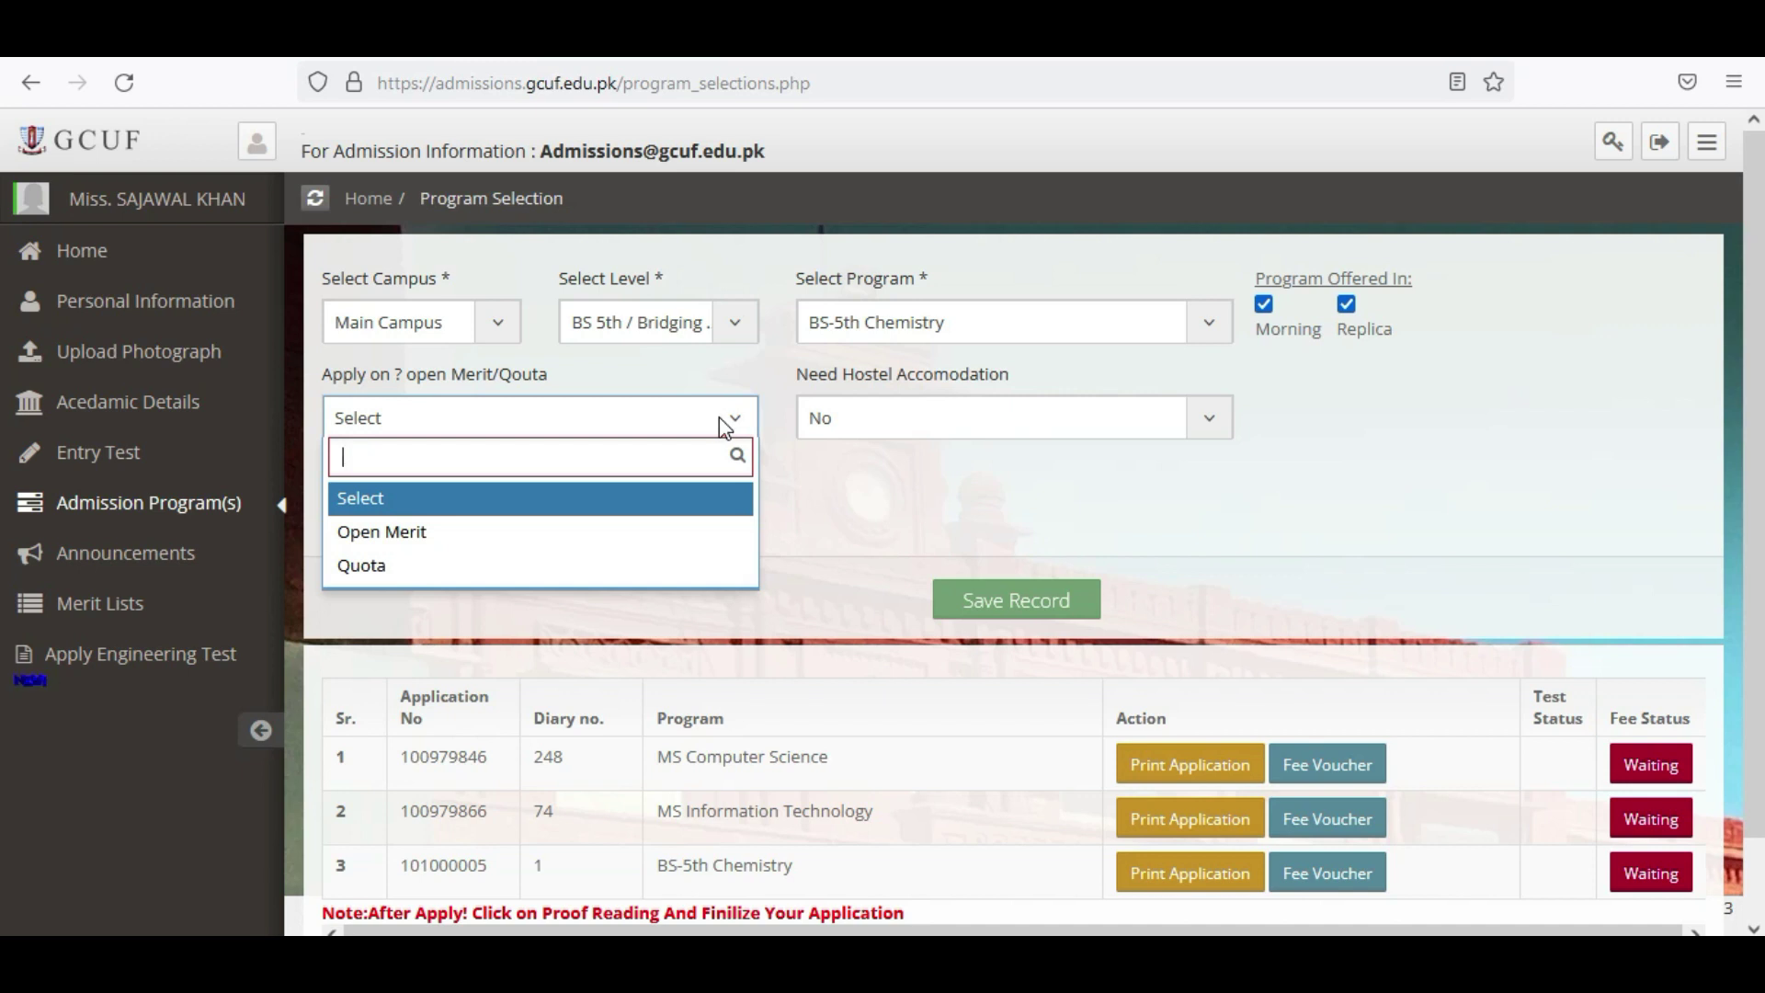
left_click(464, 575)
left_click(994, 422)
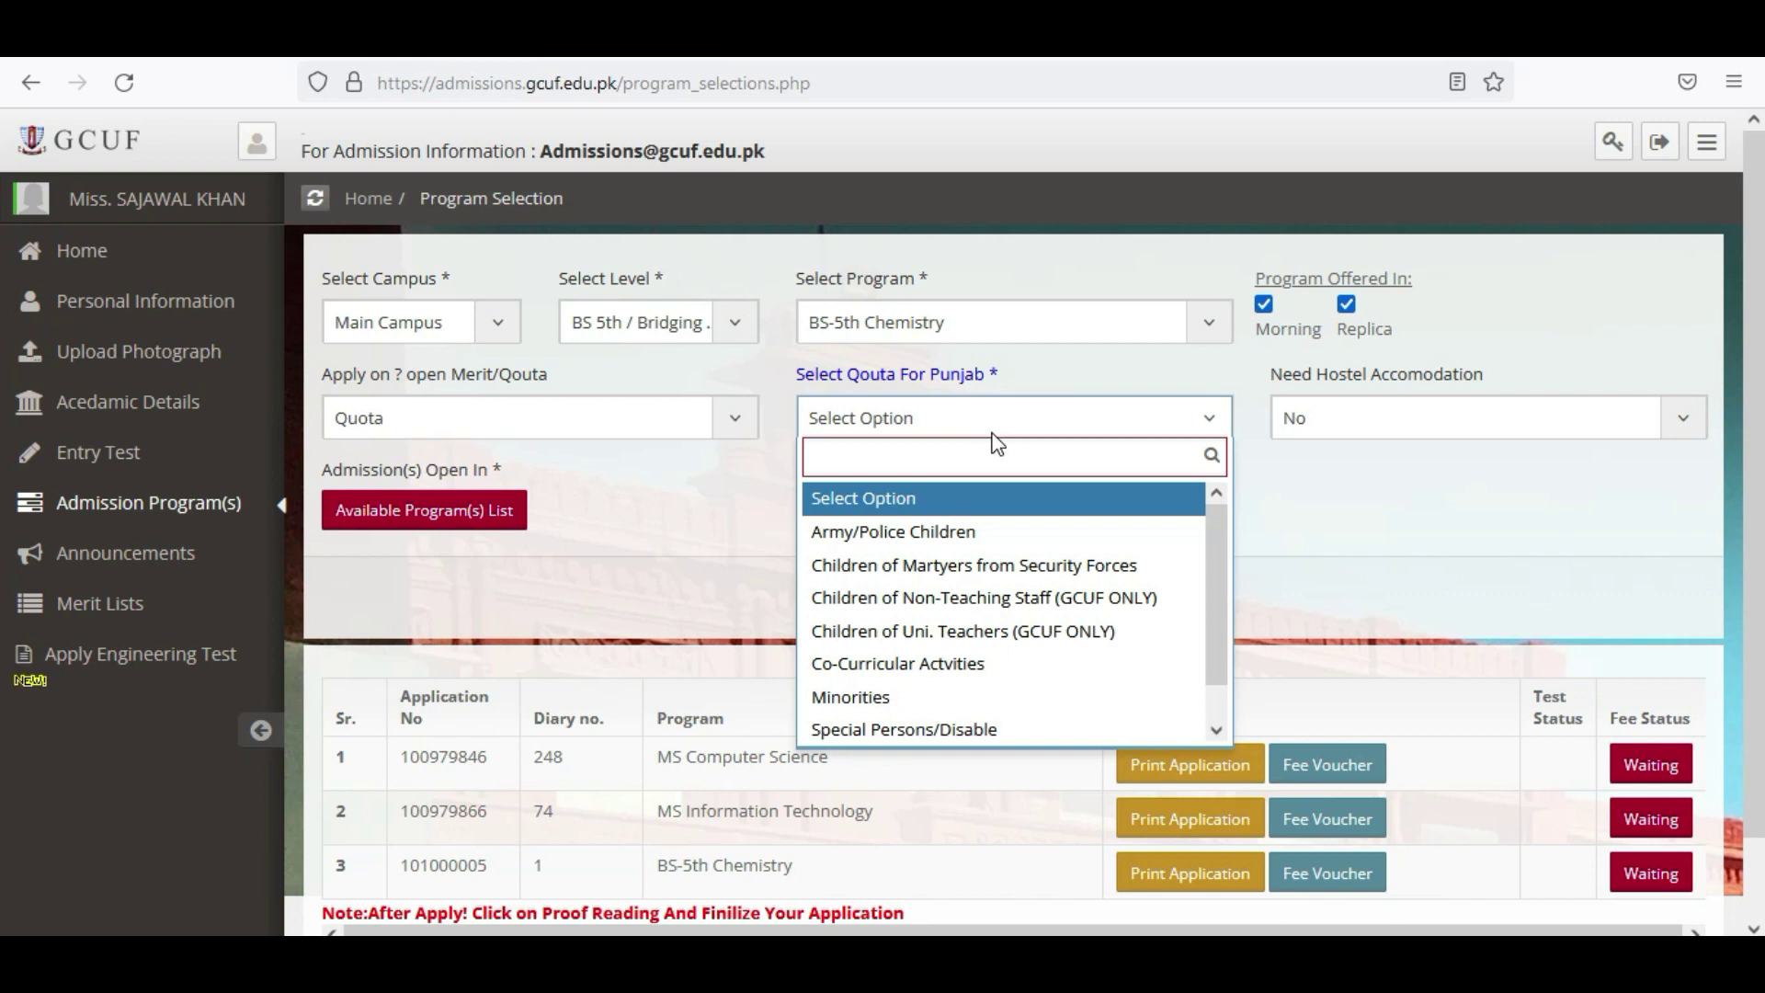
left_click(710, 419)
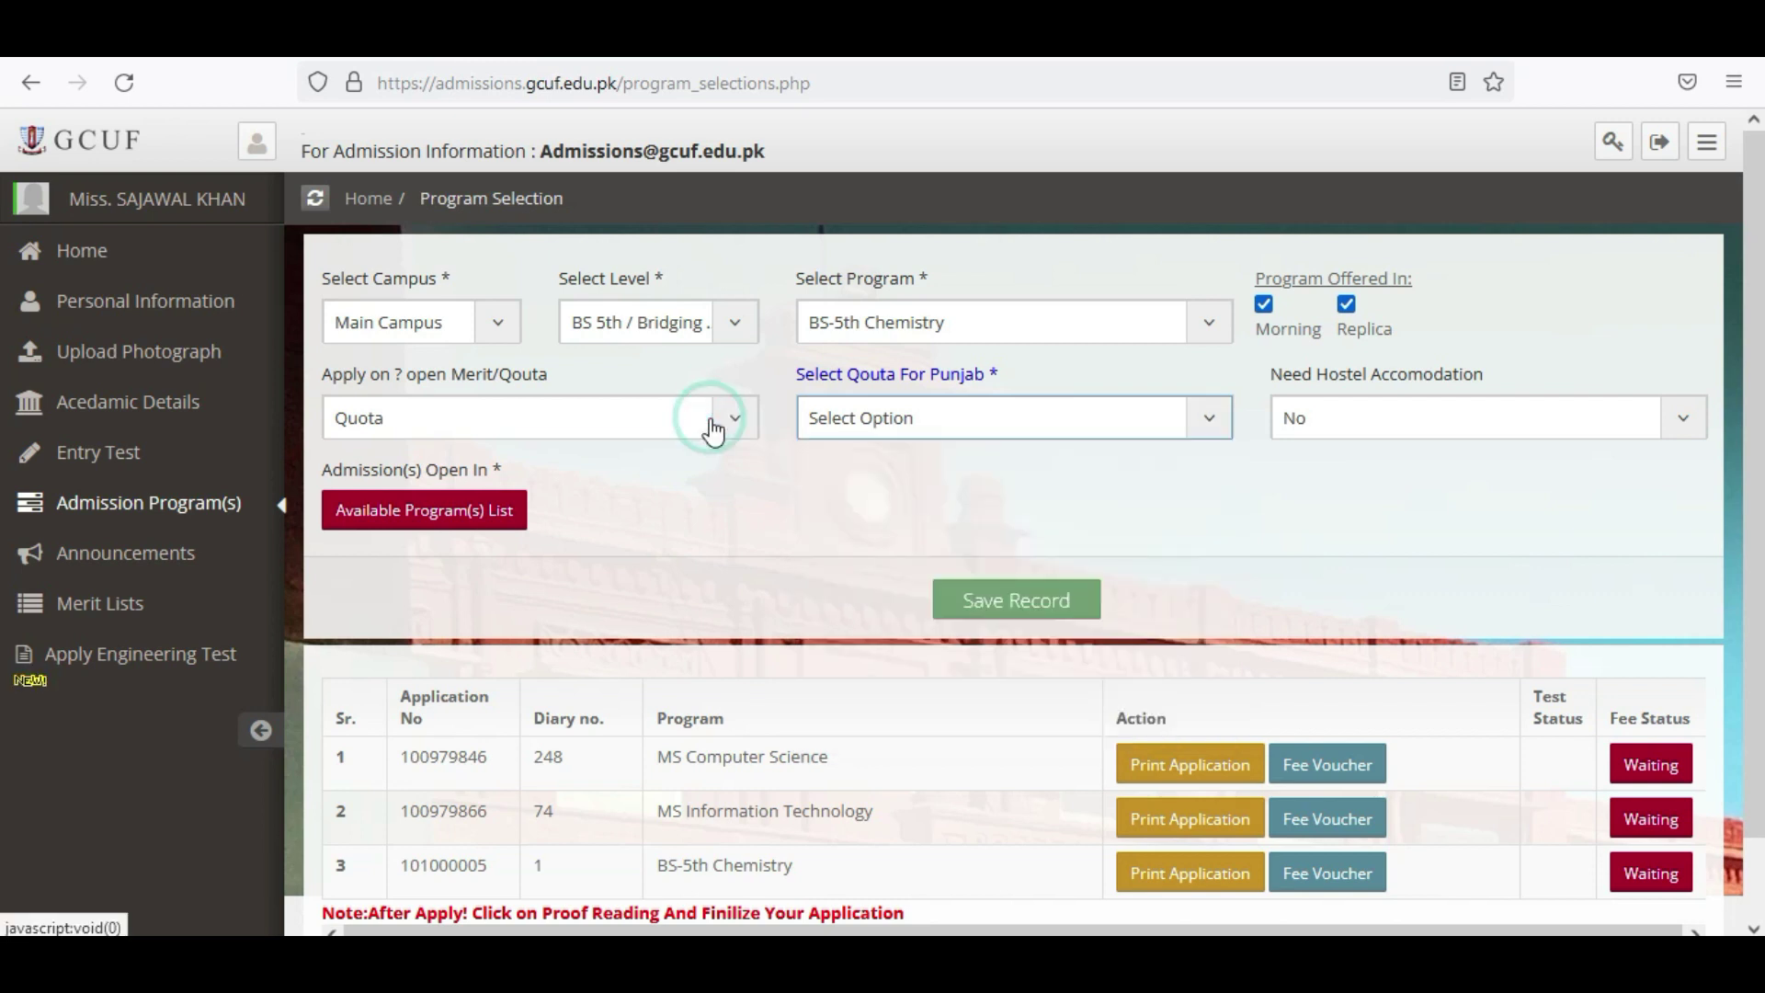
- Set the admission category to Open Merit, keep hostel accommodation at No and save the program selection
left_click(669, 425)
left_click(448, 532)
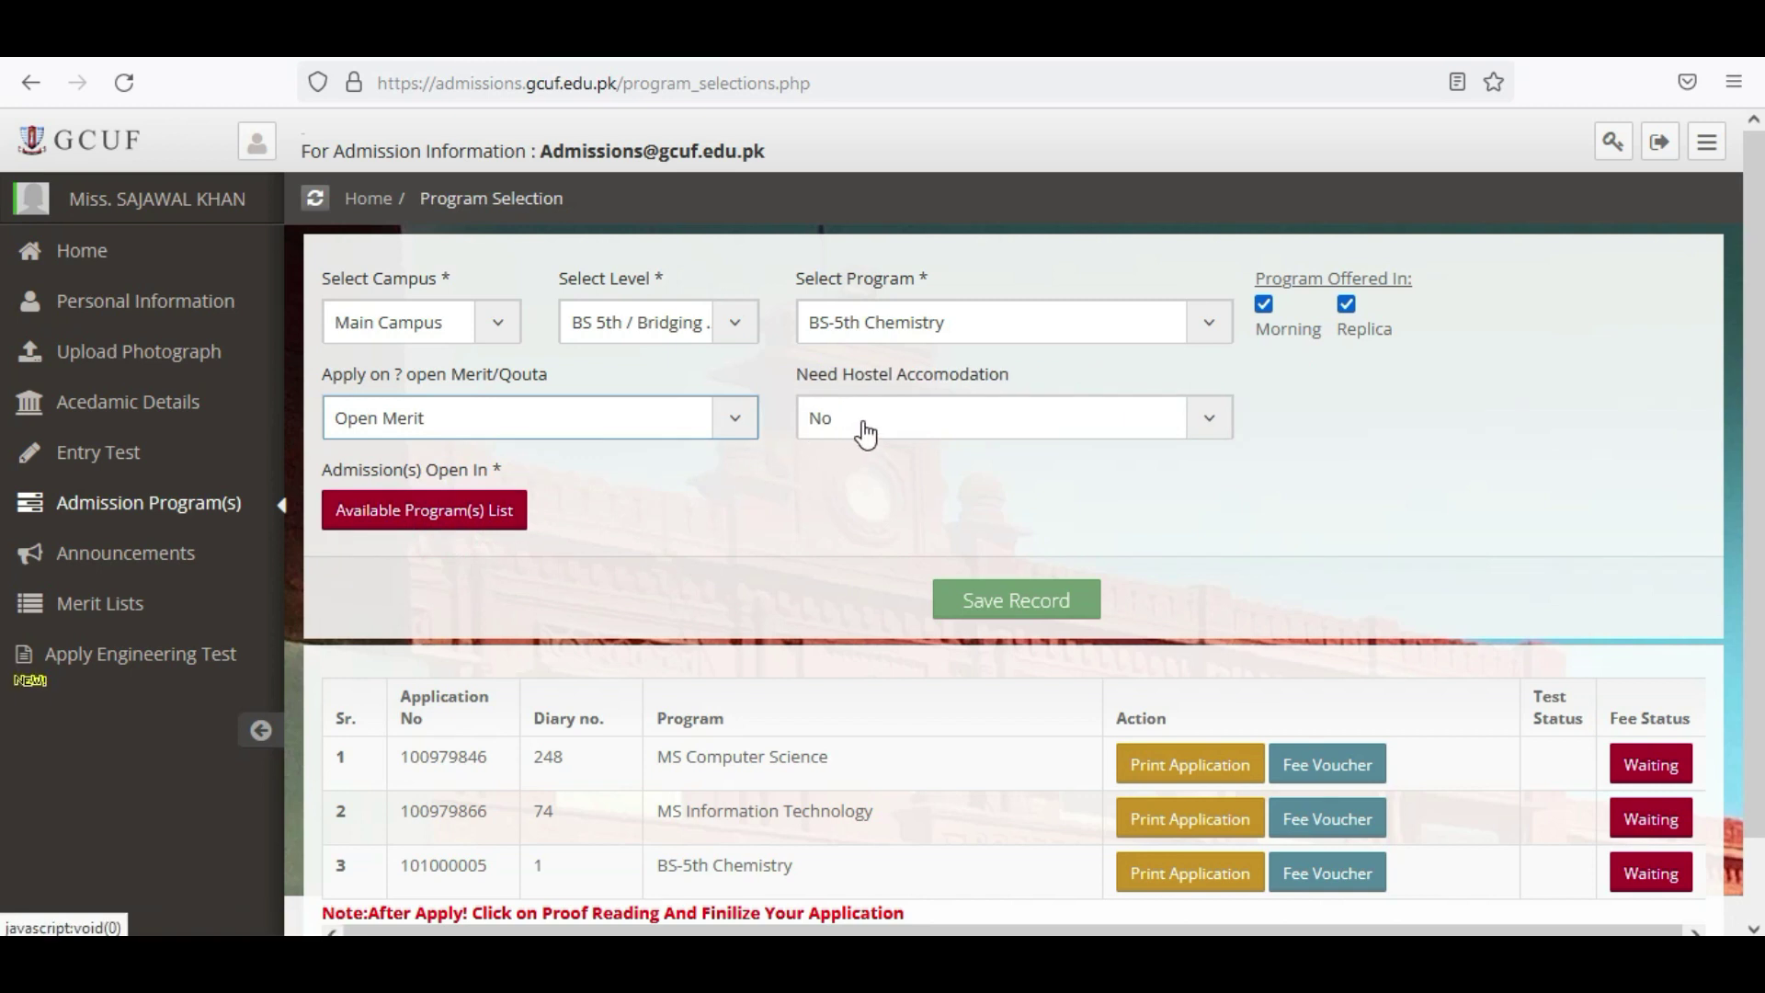
left_click(862, 421)
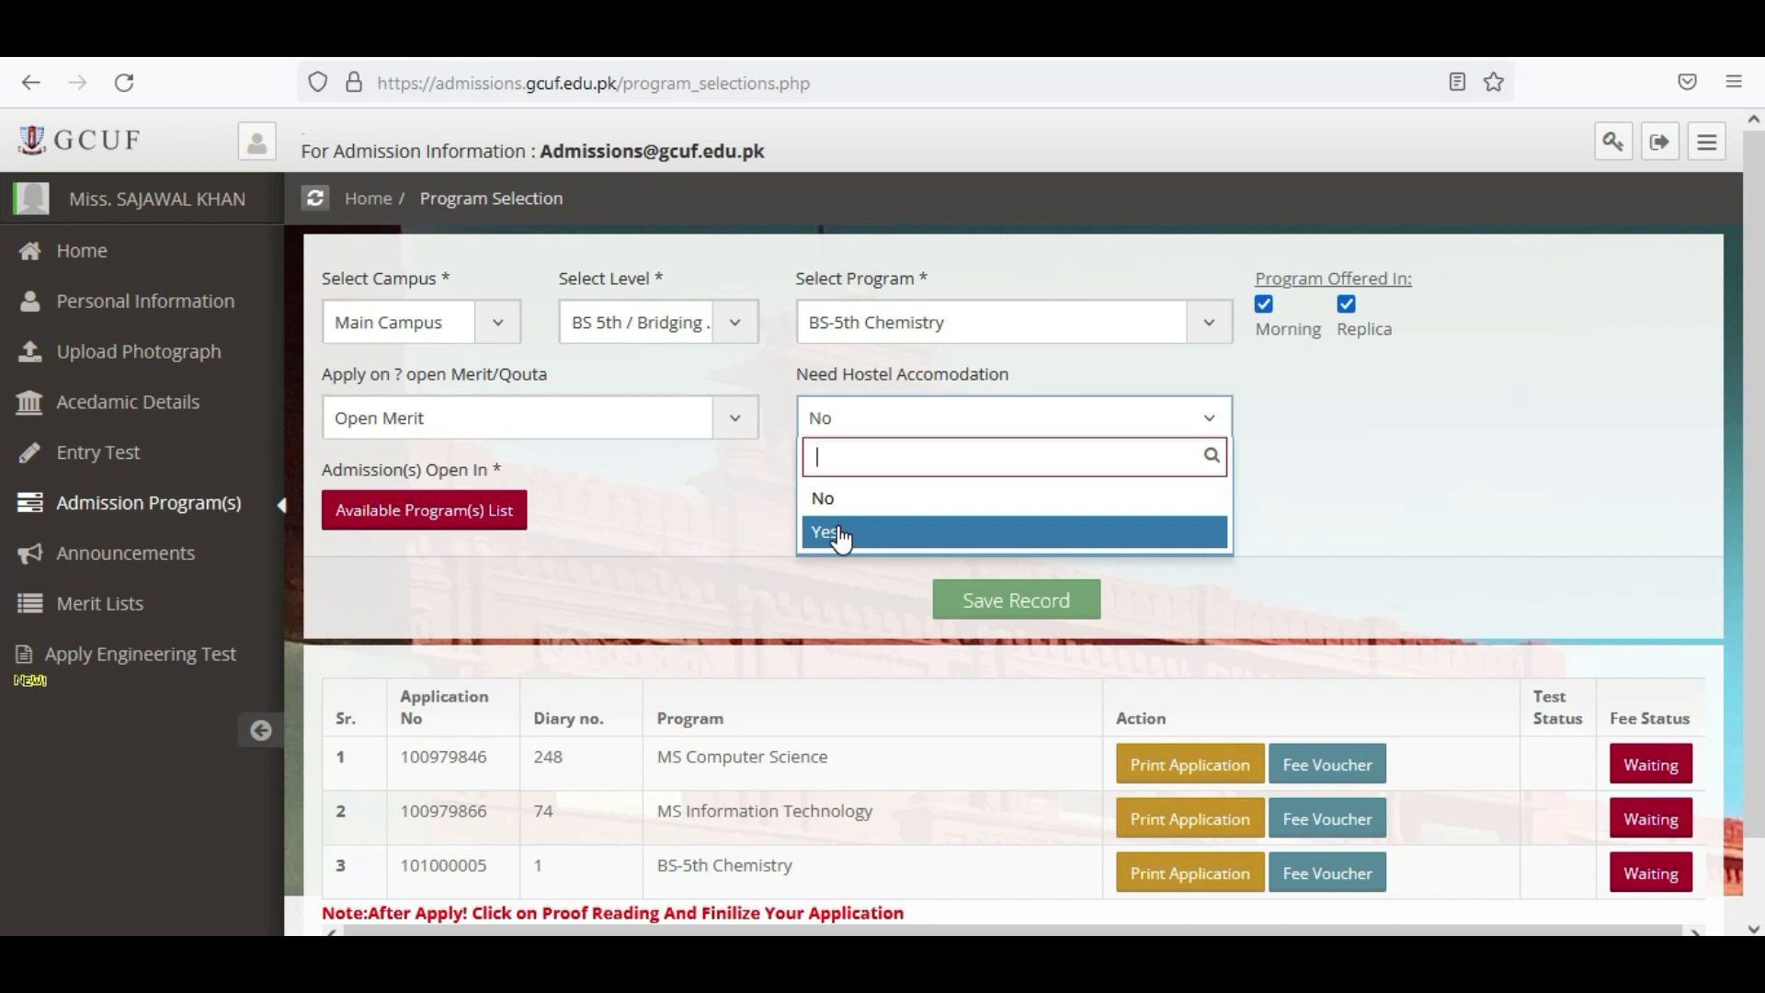
left_click(696, 536)
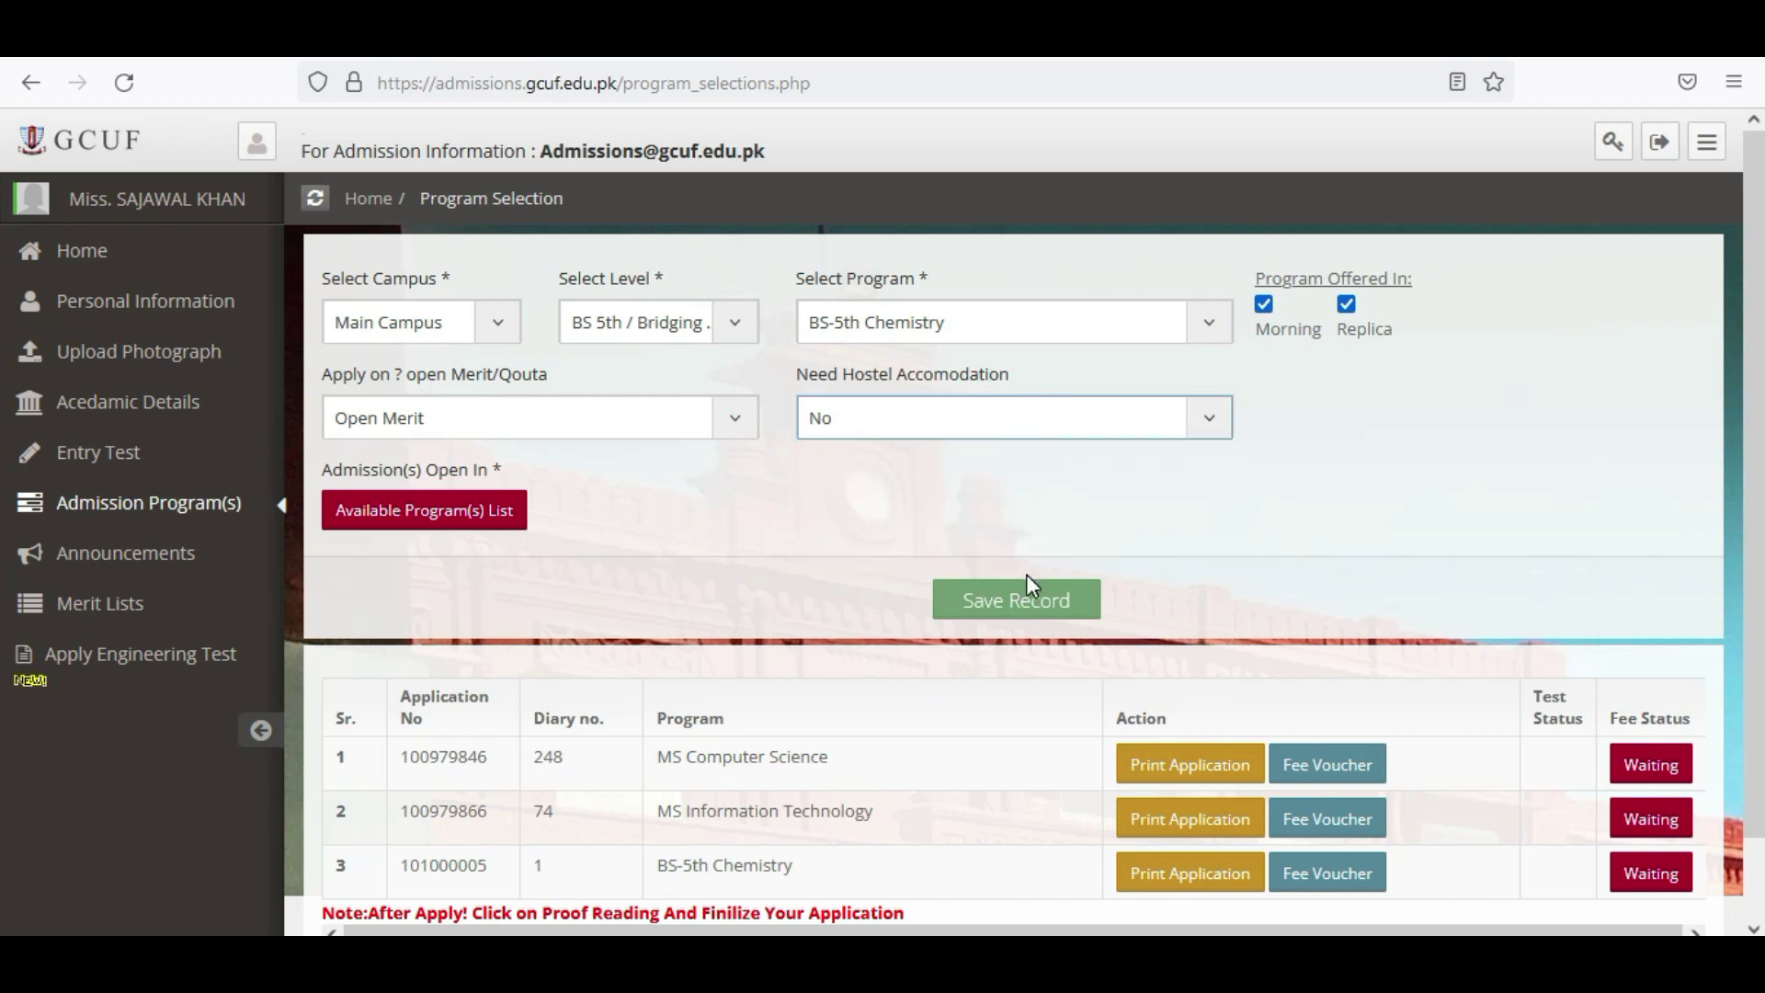
left_click(1020, 607)
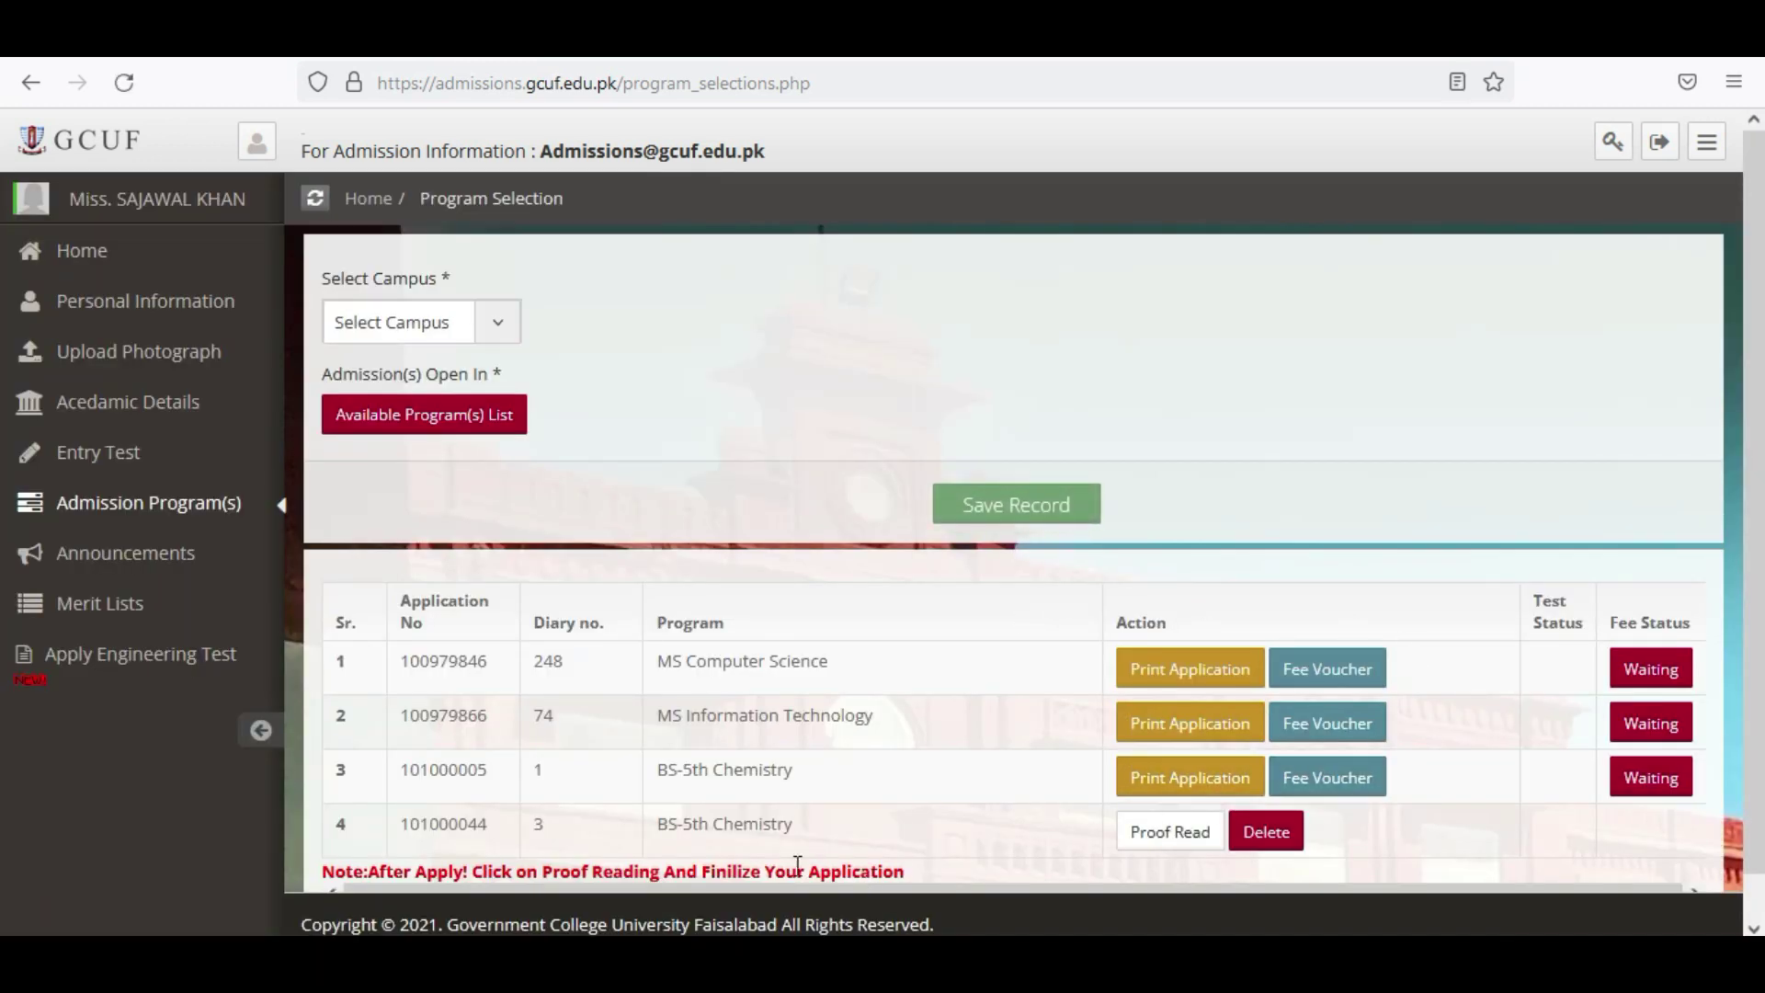
- Proofread the newly added BS-5th Chemistry application, finalize it and accept that it can no longer be edited
left_click(1169, 834)
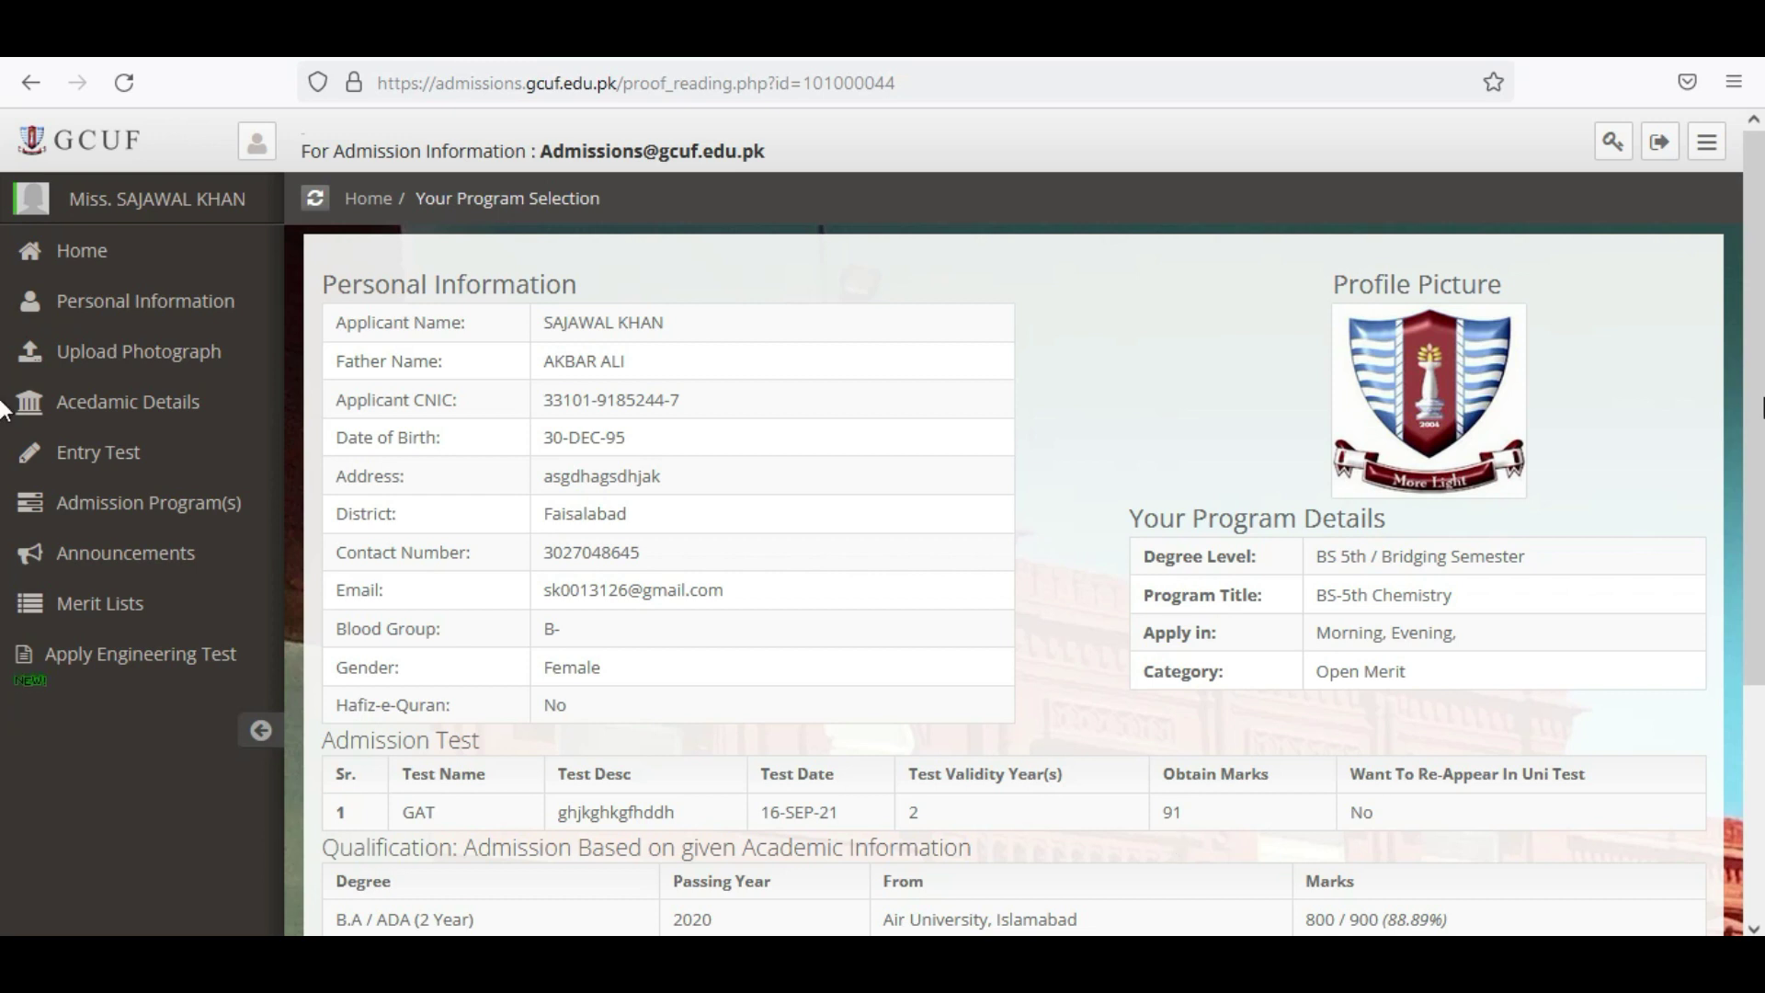
scroll(2, 395, "down", 3)
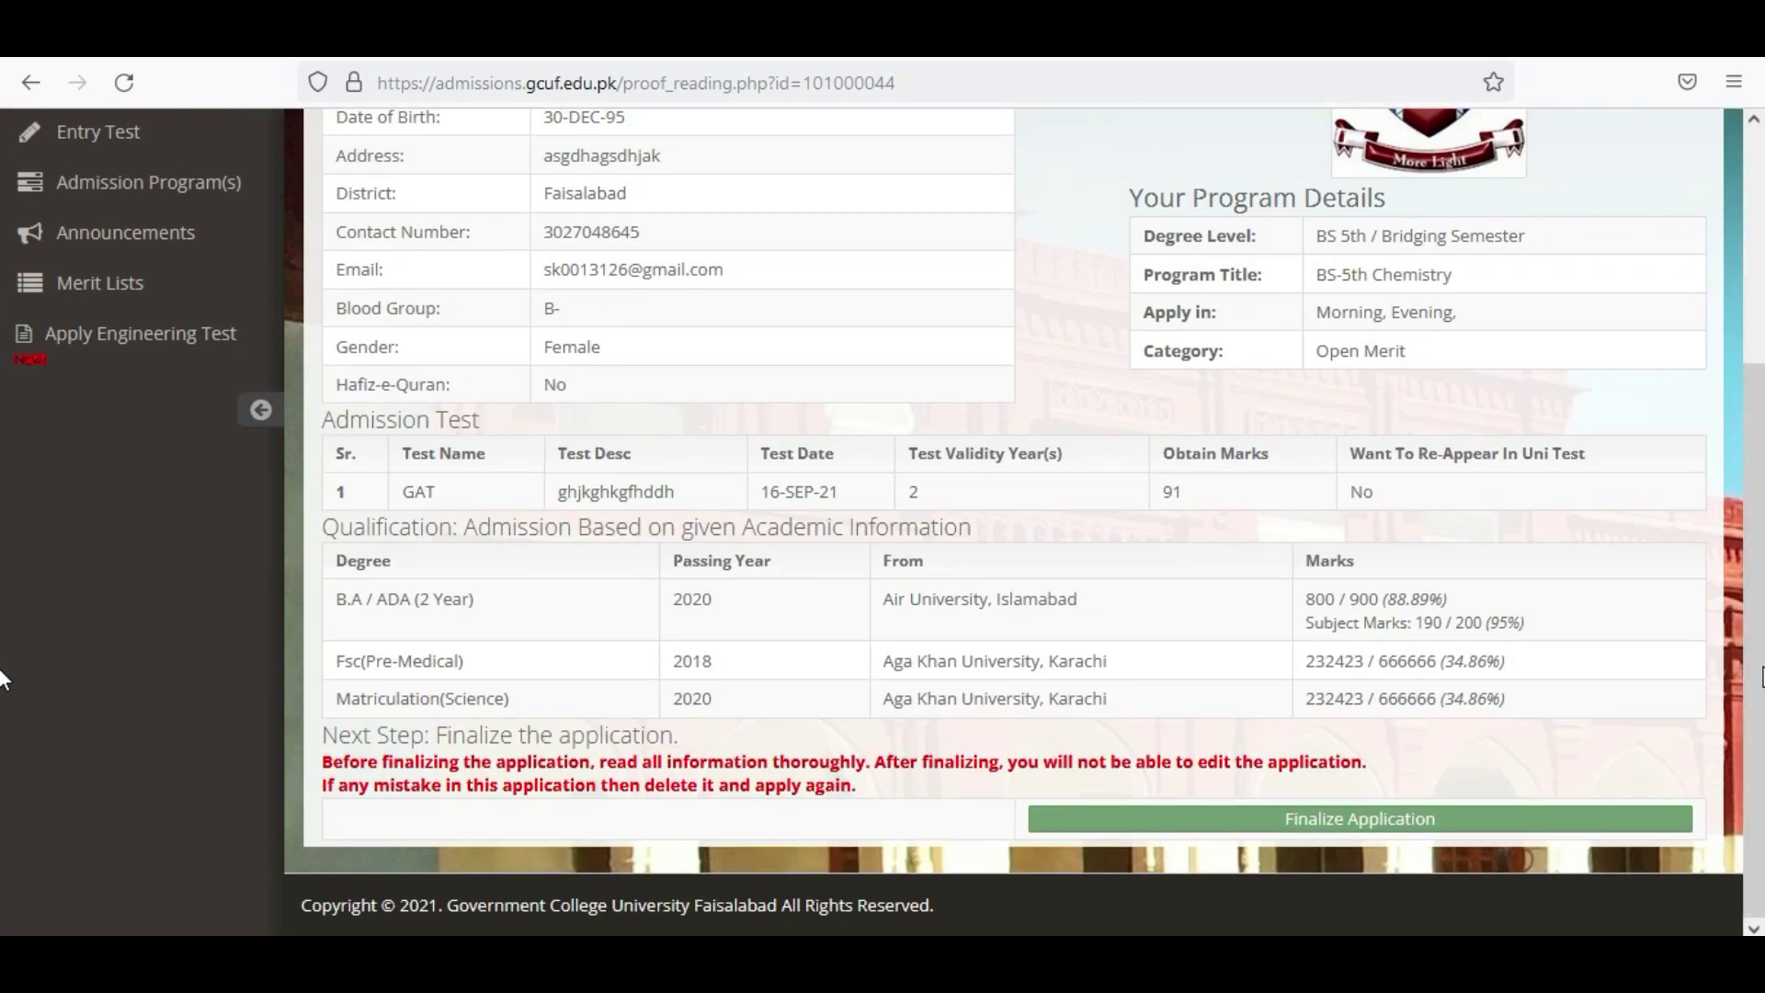
left_click(1324, 821)
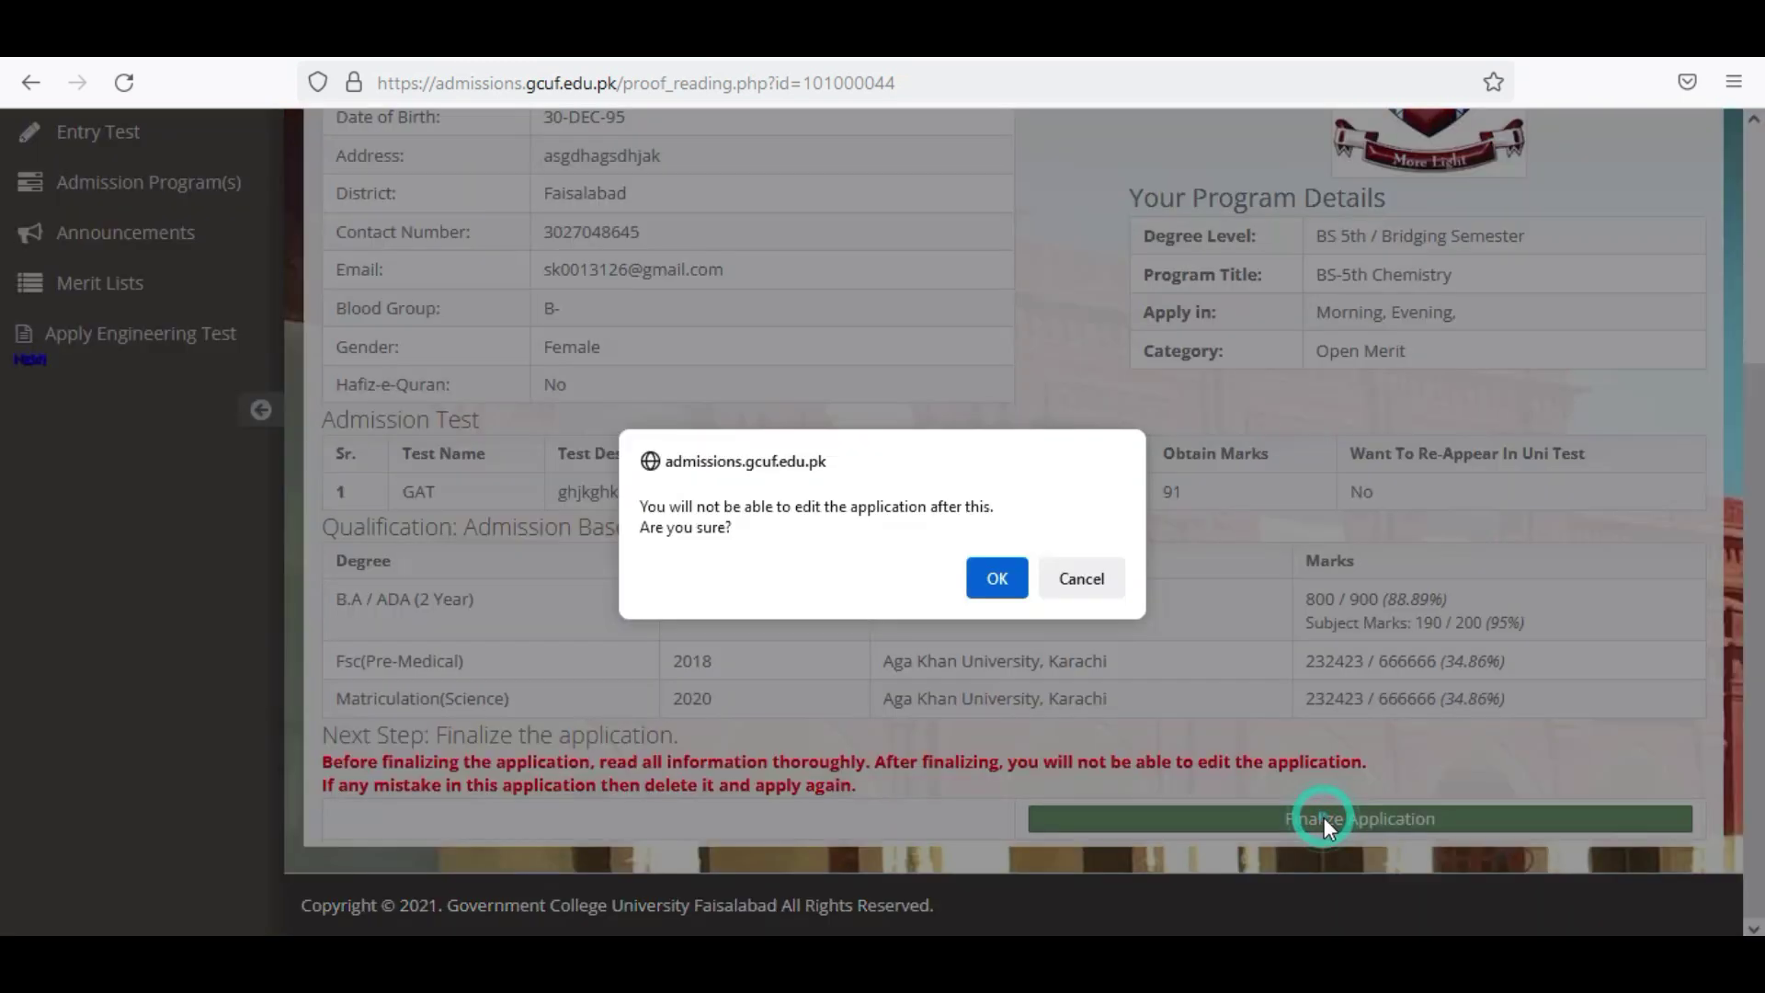
left_click(998, 578)
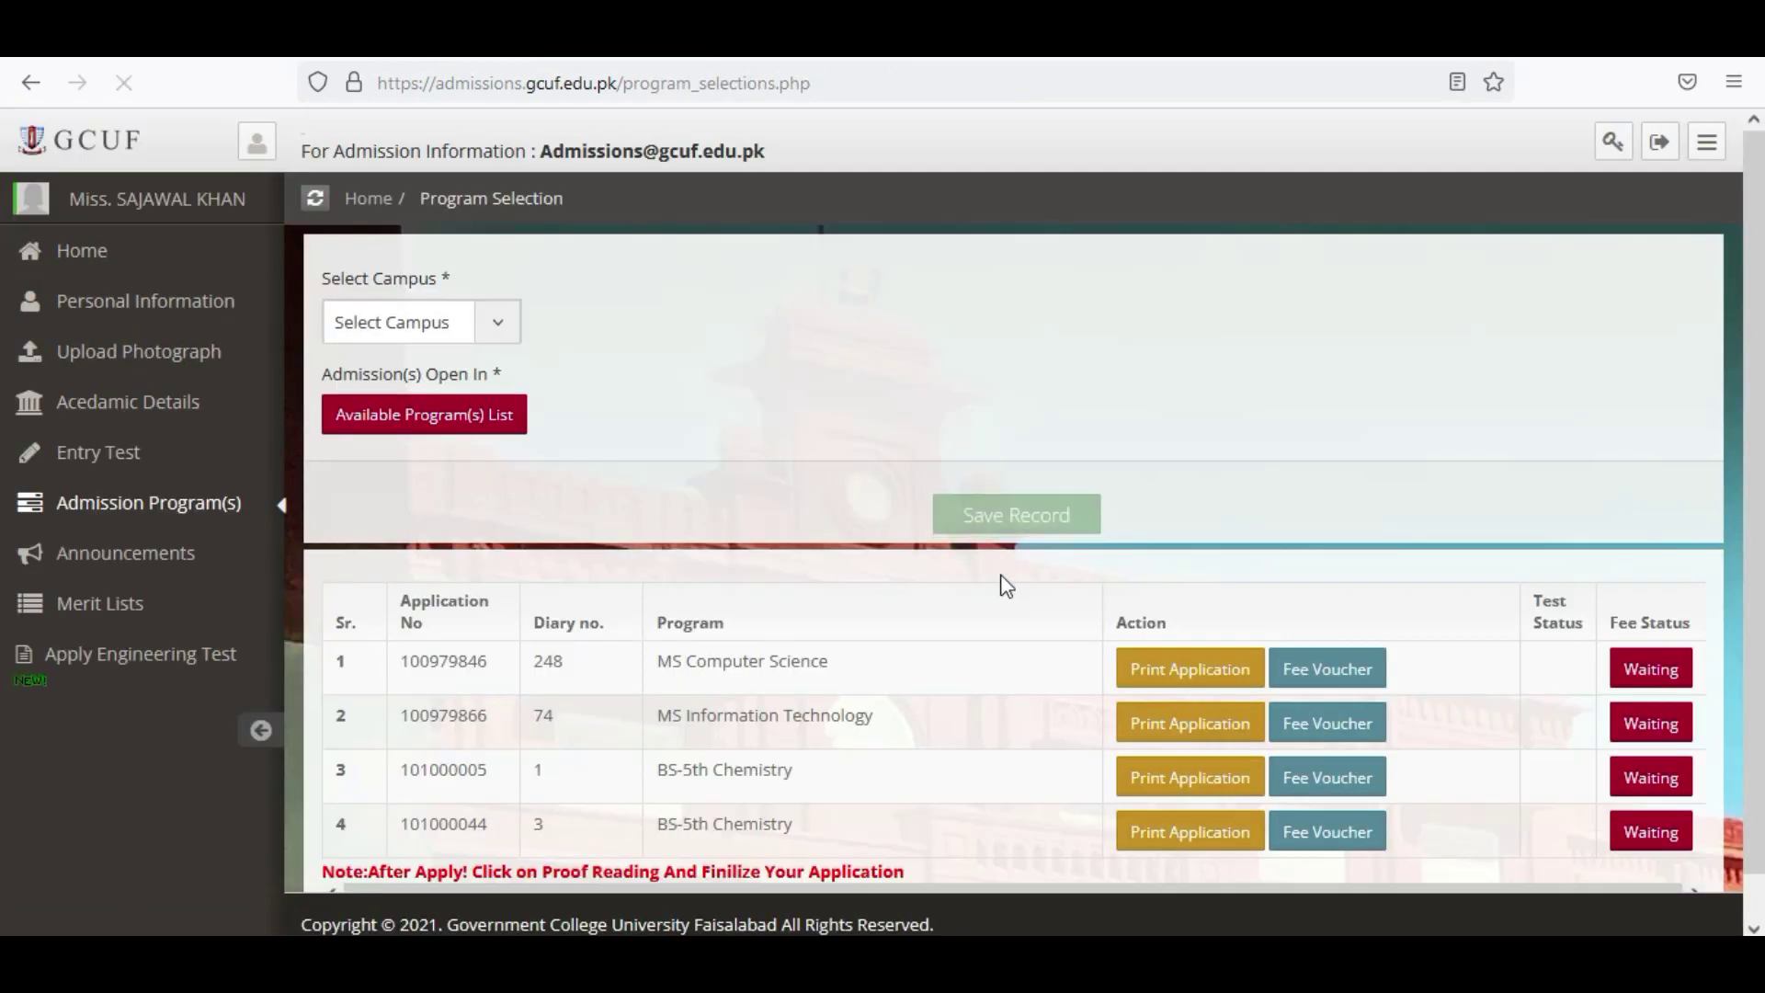